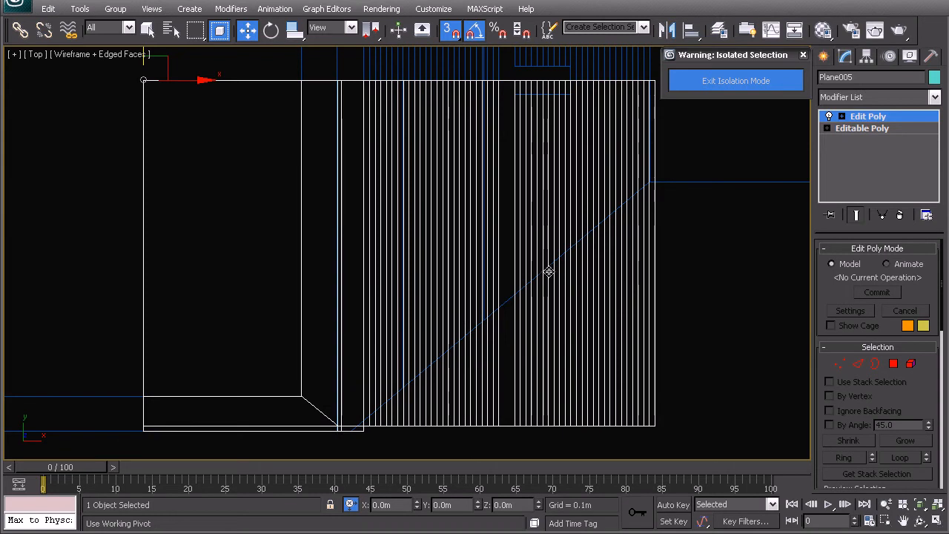
- Start editing the stepped plane's edges and change region selection from window to crossing mode
scroll(503, 197, "up", 3)
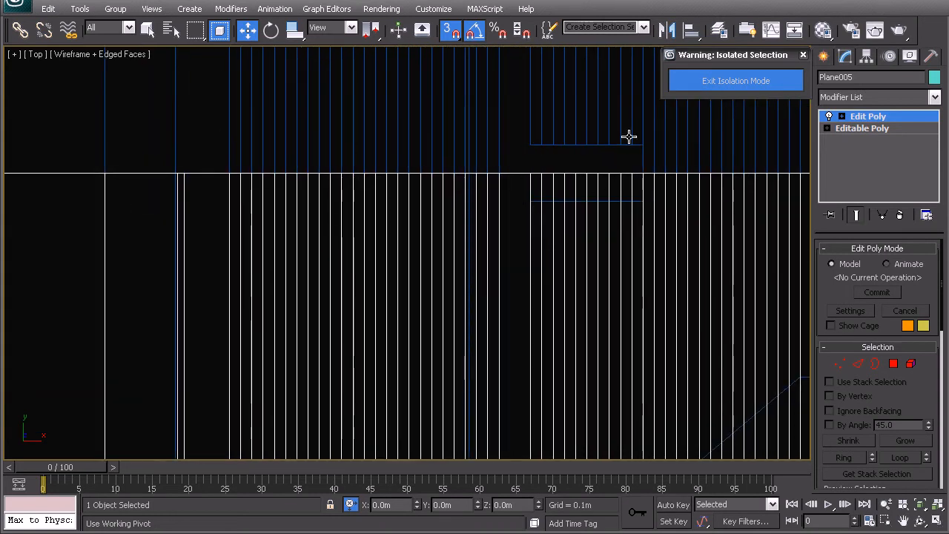
scroll(408, 195, "down", 5)
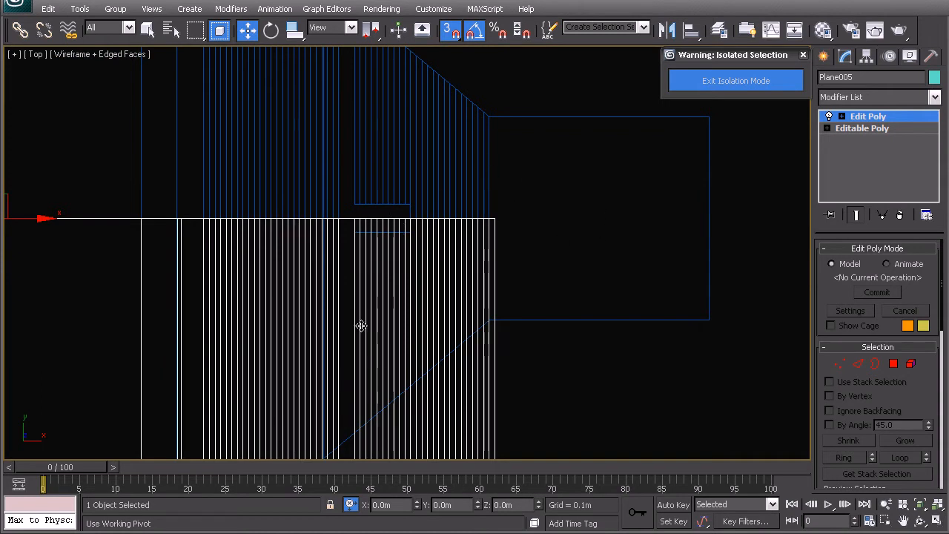
middle_click_drag(346, 376, 384, 314)
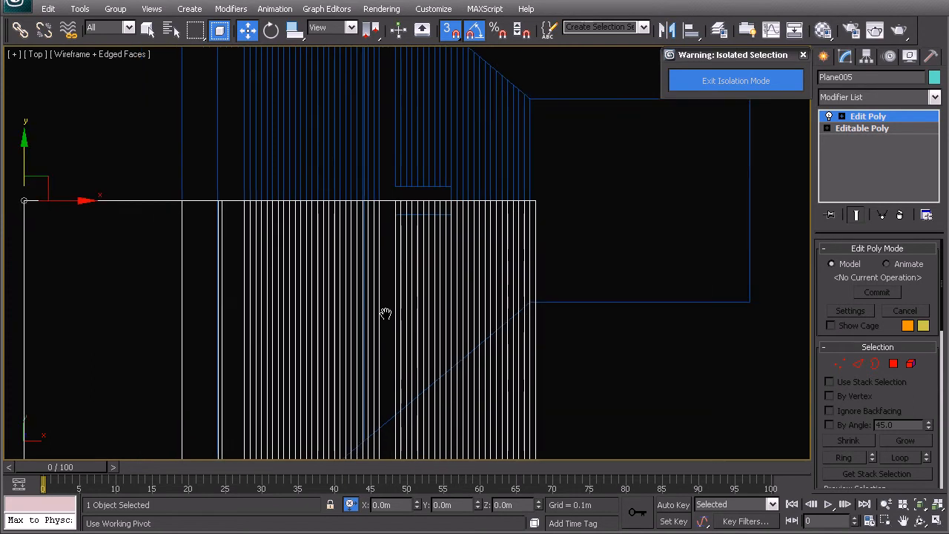
left_click(857, 364)
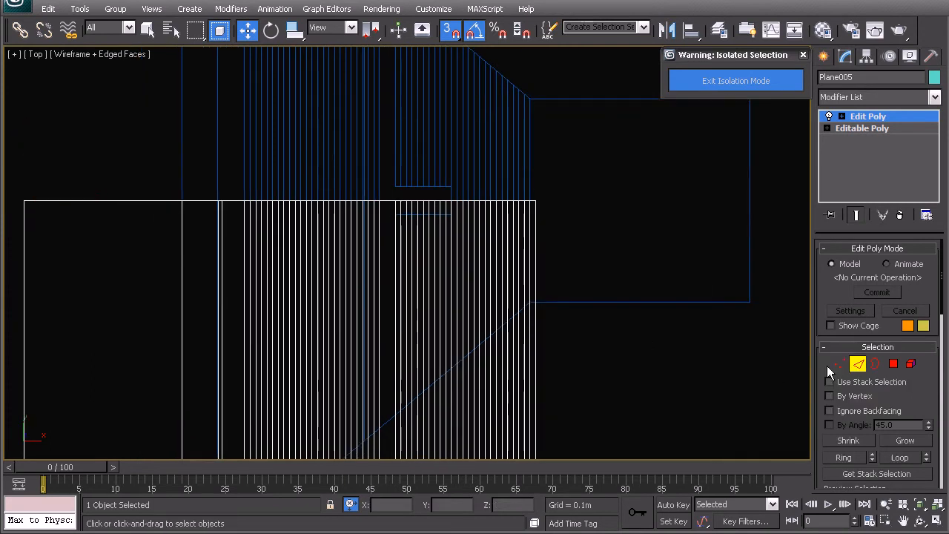
left_click_drag(603, 335, 81, 327)
middle_click_drag(252, 298, 305, 278)
left_click(218, 30)
- Connect all the step edges between the wide gap and the plane's outer end with a new crosswise edge line
middle_click_drag(462, 303, 504, 274)
left_click_drag(663, 277, 486, 248)
scroll(476, 224, "up", 3)
middle_click_drag(477, 223, 402, 265)
scroll(403, 265, "down", 3)
middle_click_drag(492, 306, 473, 285)
scroll(473, 284, "up", 2)
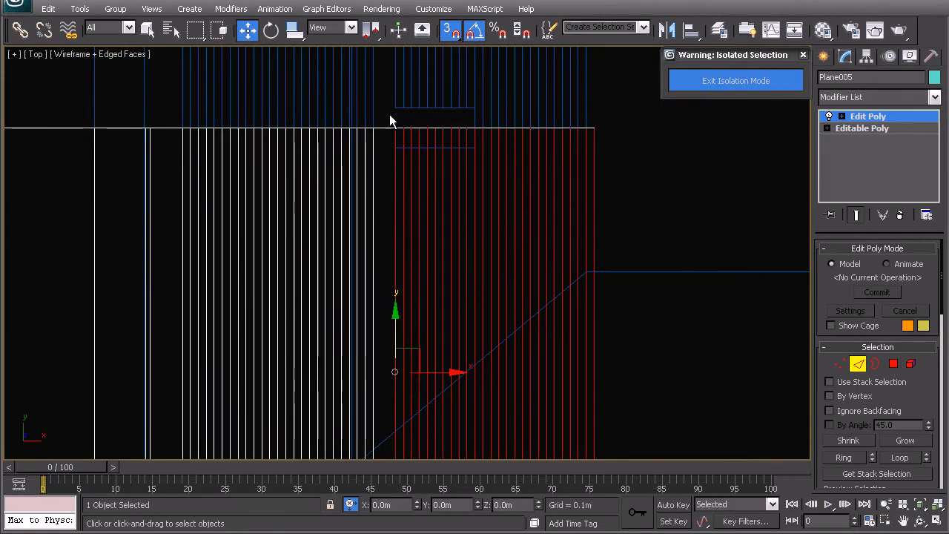
right_click(473, 215)
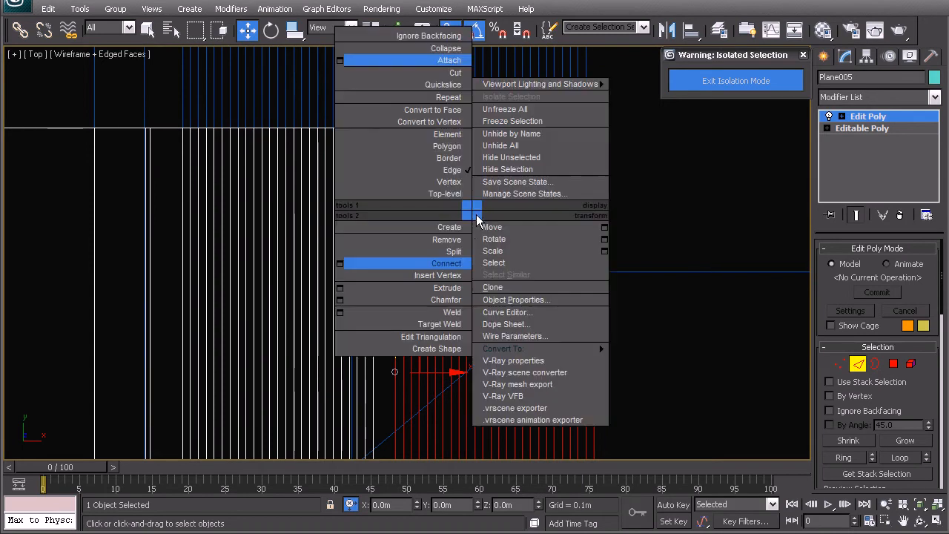
left_click(454, 265)
- With 3D snapping off, move the new edge line about 0.87 m along Y onto the notch's reference line
left_click_drag(494, 322, 482, 111)
scroll(447, 202, "up", 2)
middle_click_drag(447, 203, 446, 345)
scroll(447, 345, "up", 1)
key("s")
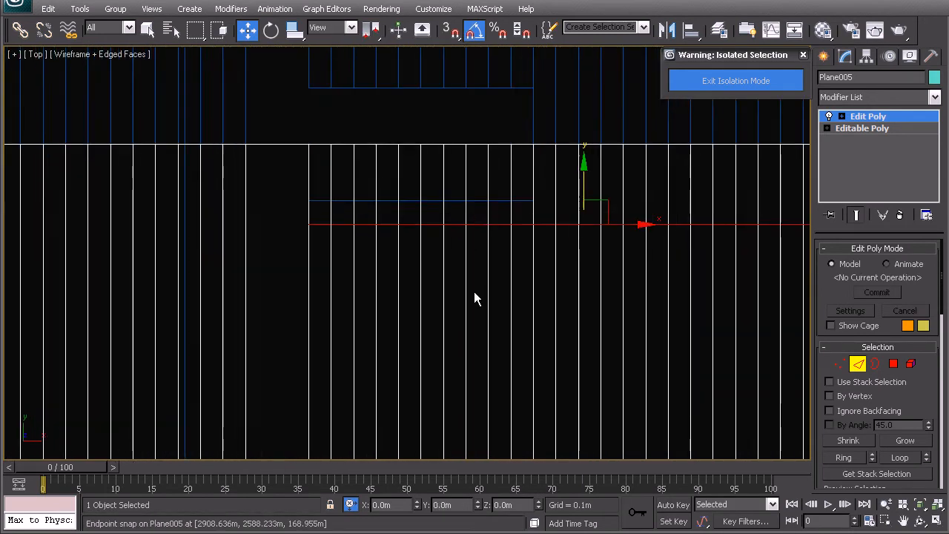
left_click_drag(585, 172, 566, 148)
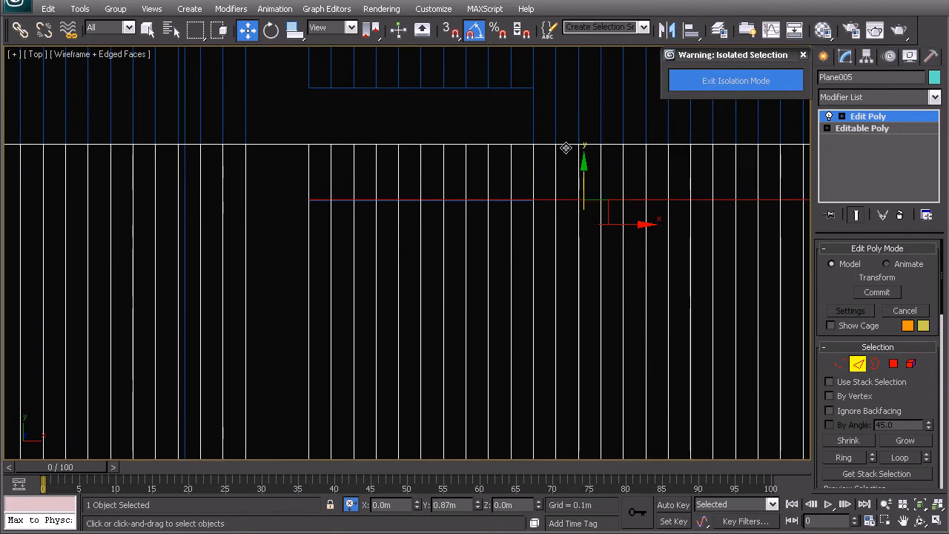
middle_click_drag(542, 208, 504, 278)
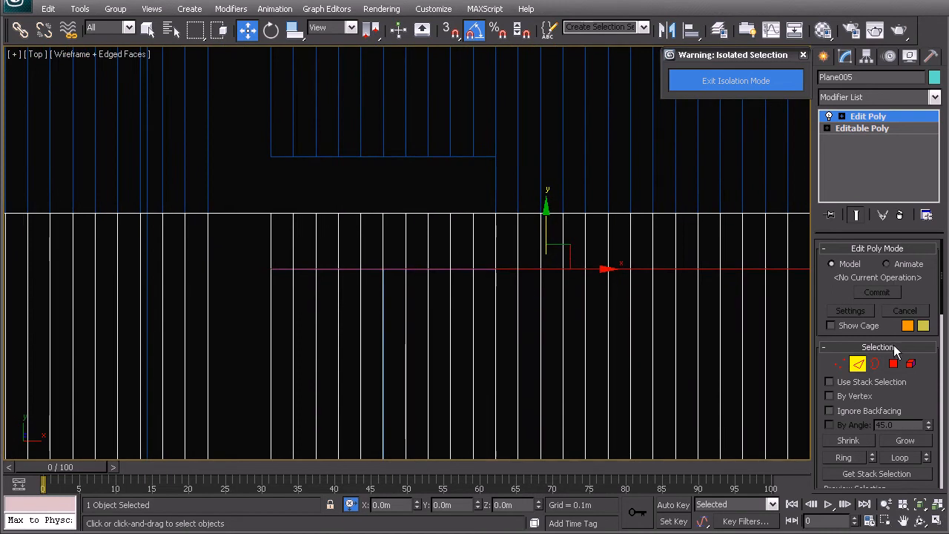
- Delete the polygons between the new edge line and the plane's border within the reference notch
key("4")
left_click_drag(275, 202, 482, 267)
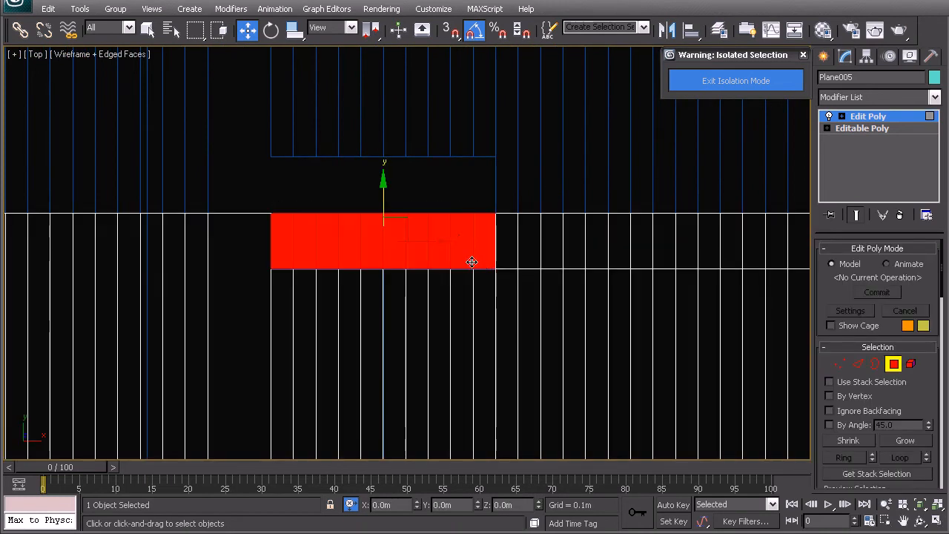
key("Delete")
middle_click_drag(438, 237, 356, 238)
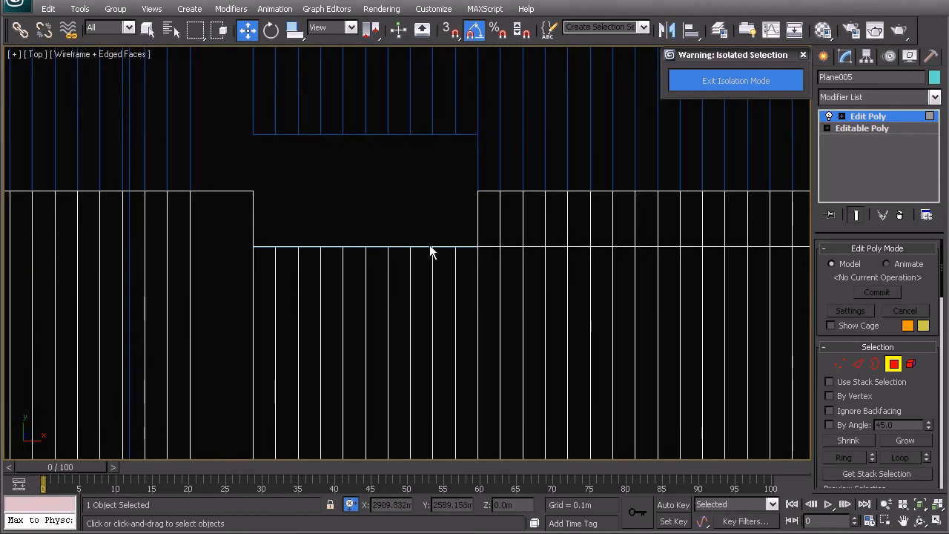
- In the perspective view, delete the leftover riser polygon at the low end of the notch
left_click(831, 363)
left_click_drag(219, 169, 489, 283)
key("p")
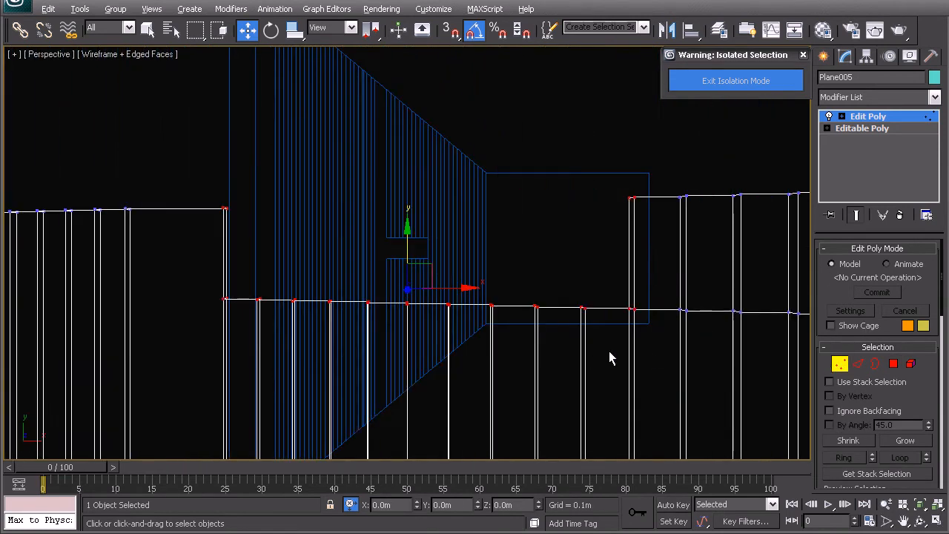
middle_click_drag(529, 284, 428, 254, "alt")
left_click(262, 348)
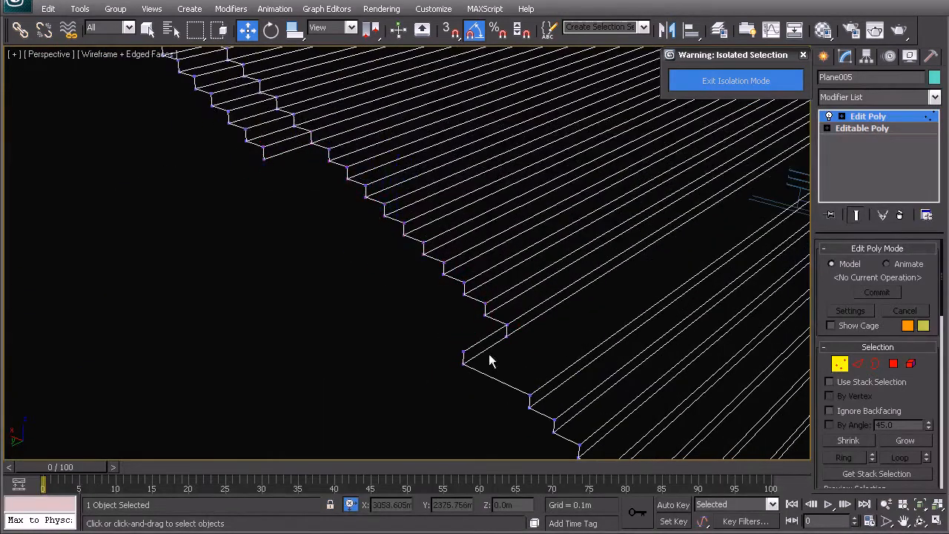
left_click(893, 363)
left_click(483, 343)
key("Delete")
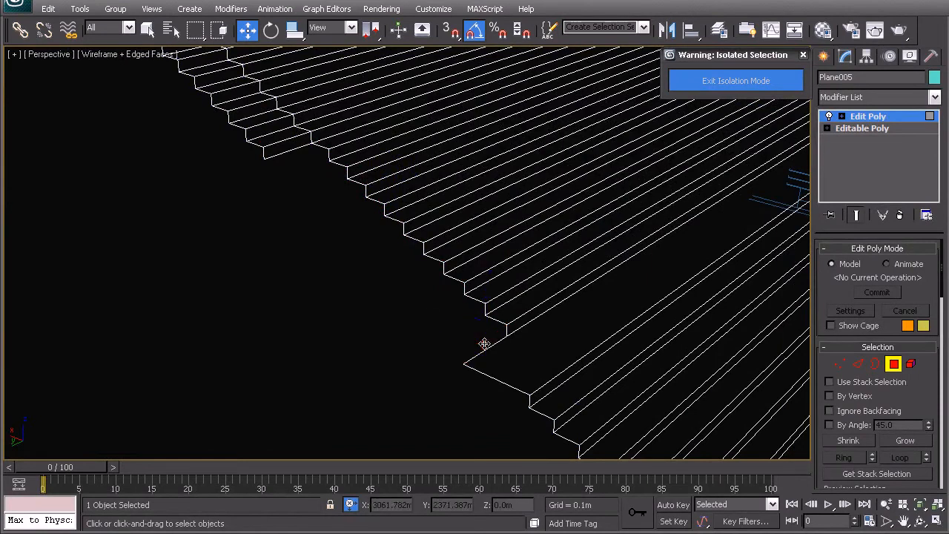
- Extend the border edges at the low and high ends of the notch outward along X as new horizontal polygons
left_click(857, 365)
left_click(478, 357)
middle_click_drag(432, 329, 428, 349)
left_click_drag(453, 359, 203, 252, "shift")
middle_click_drag(291, 185, 294, 206)
left_click(292, 189)
left_click_drag(286, 153, 185, 158, "shift")
middle_click_drag(224, 240, 236, 218, "alt")
middle_click_drag(236, 218, 228, 238)
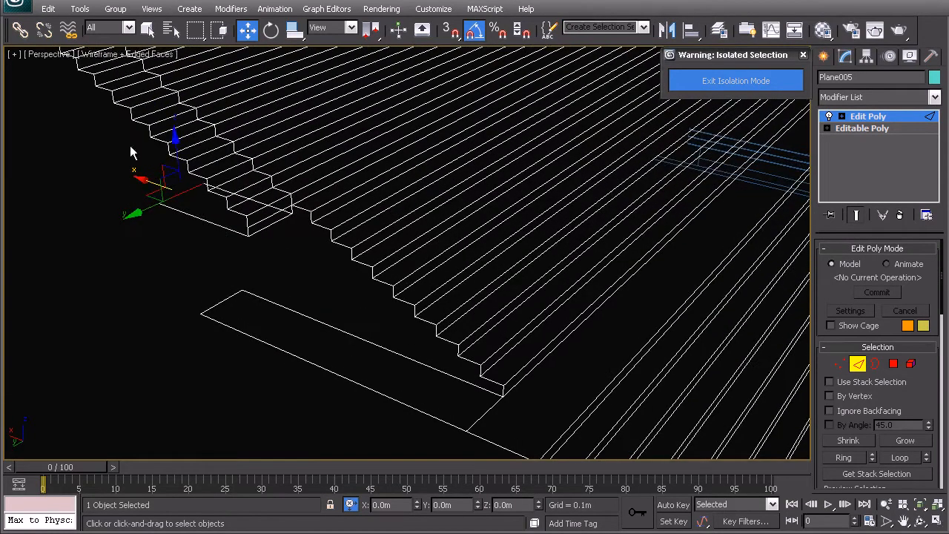
- Set the lower extended edge's absolute X coordinate to 2915.062 m, matching the upper extended edge
left_click(352, 504)
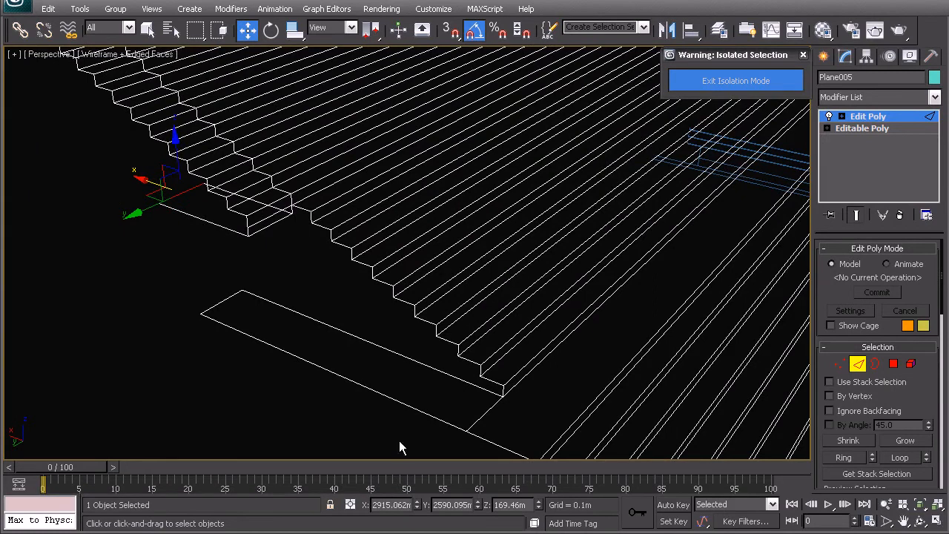
left_click(374, 504)
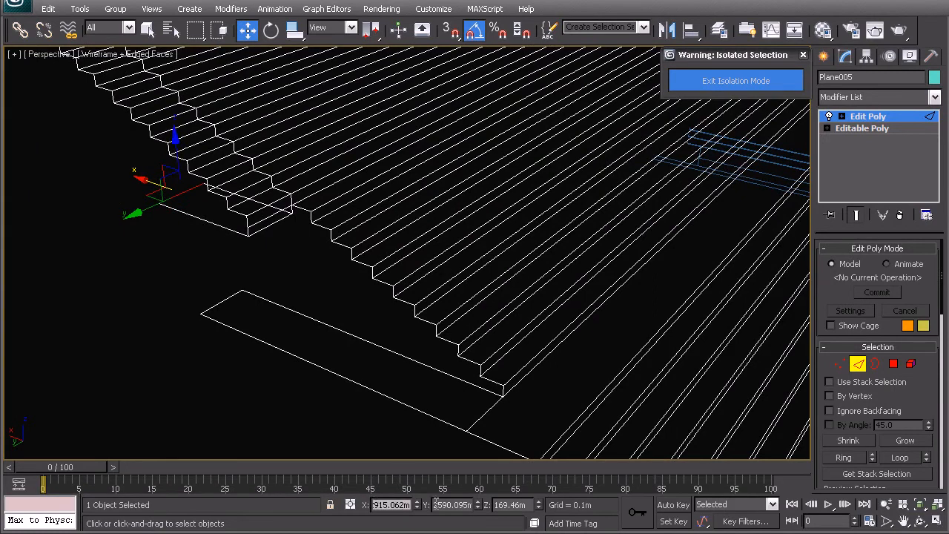
left_click(230, 304)
left_click_drag(375, 505, 419, 506)
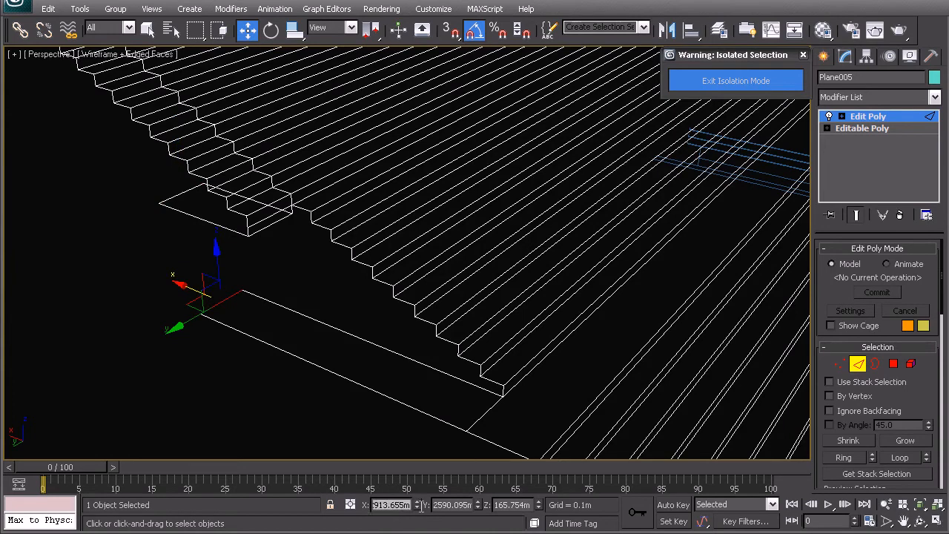
type("2915.062")
key("Return")
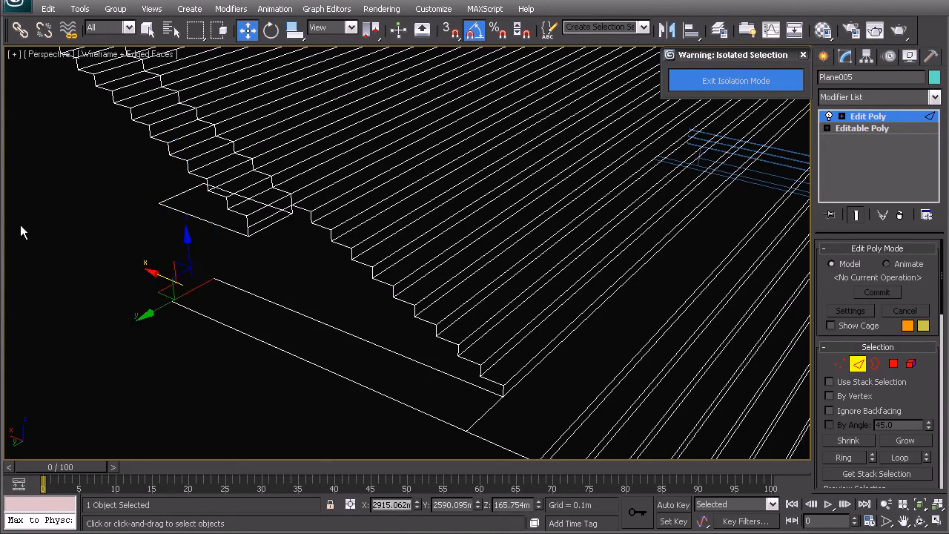
- Bridge the lower and upper extended edges to form the notch's vertical end wall
left_click(172, 195, "ctrl")
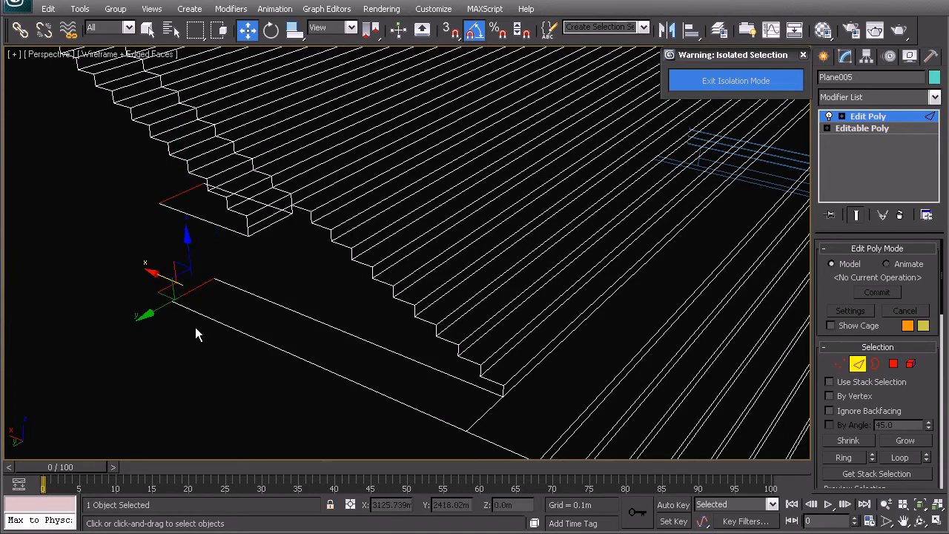
scroll(919, 279, "down", 5)
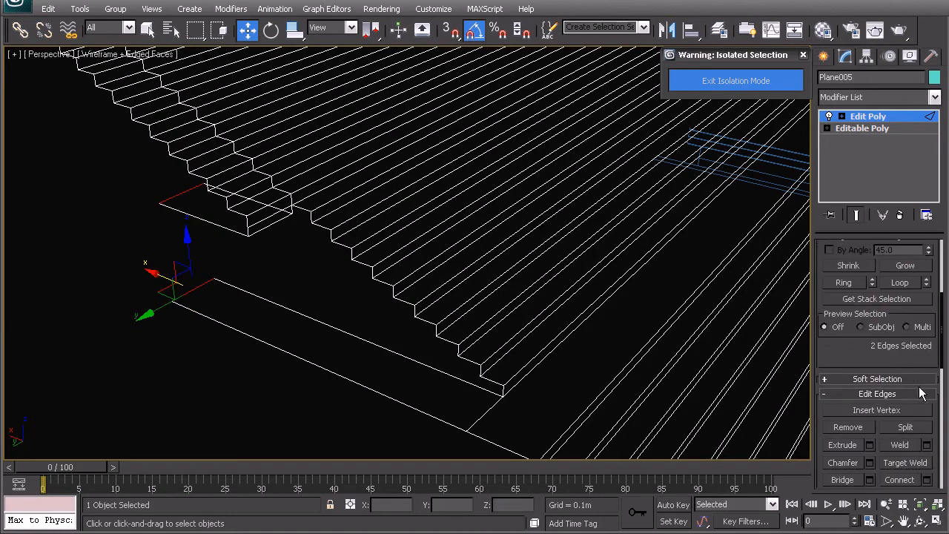
scroll(881, 371, "down", 3)
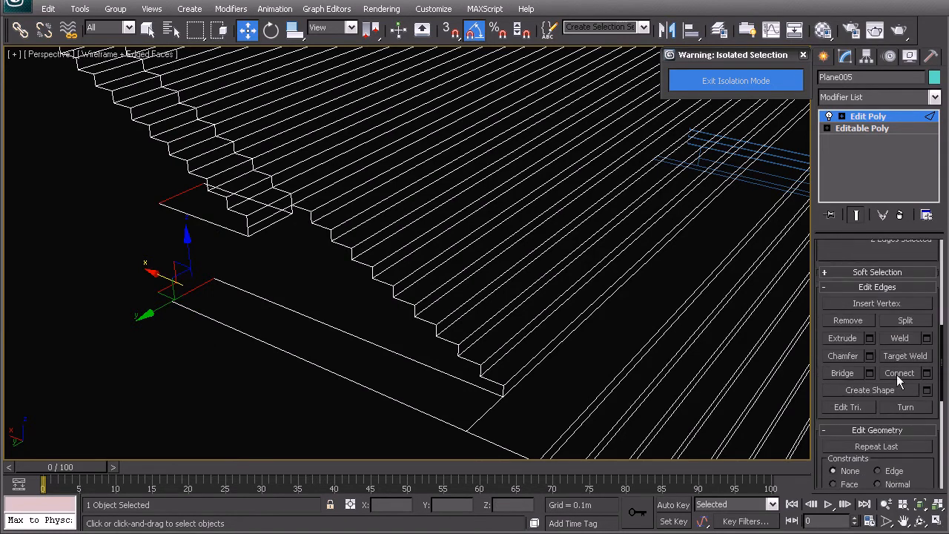
middle_click_drag(209, 341, 214, 363)
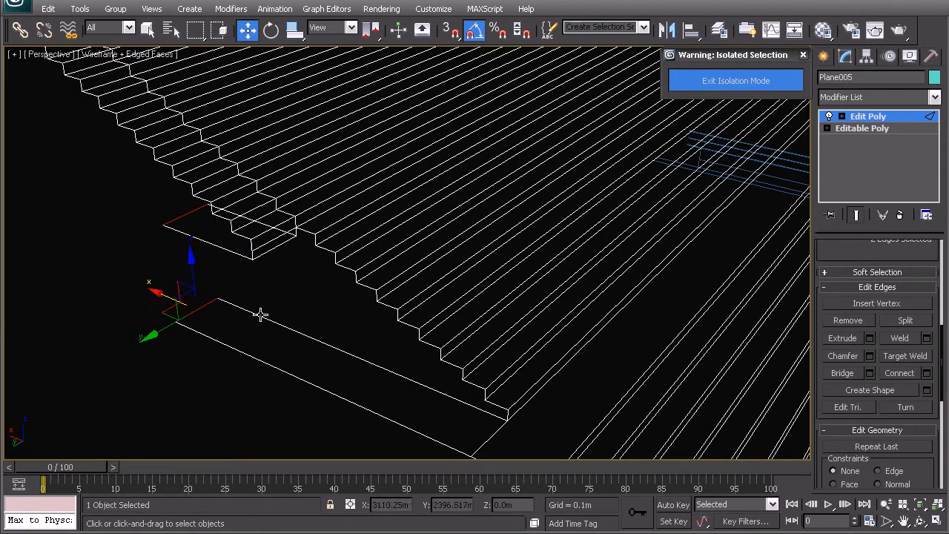
left_click(842, 373)
middle_click_drag(281, 298, 288, 308)
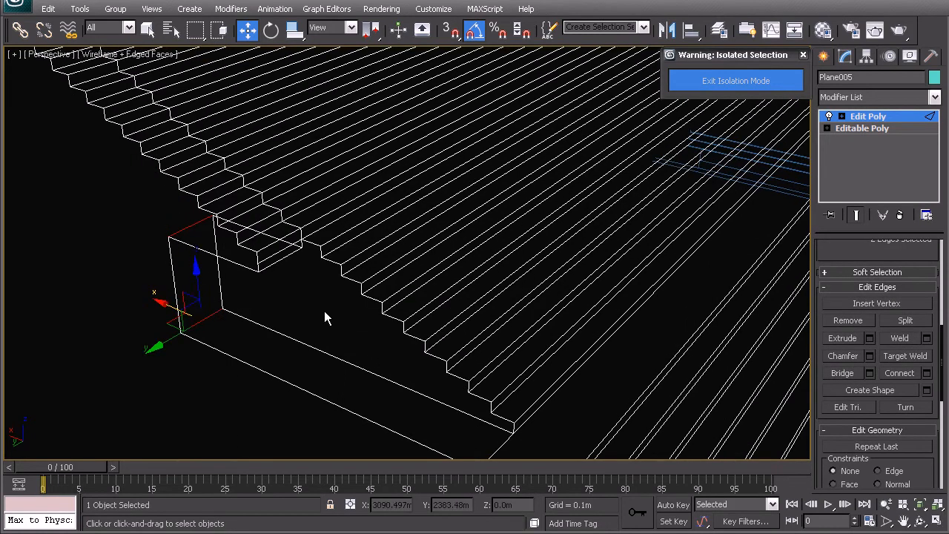
- Cap the open border along the notch's stepped side wall, using shaded display, and return to whole-object level
key("3")
left_click(285, 333)
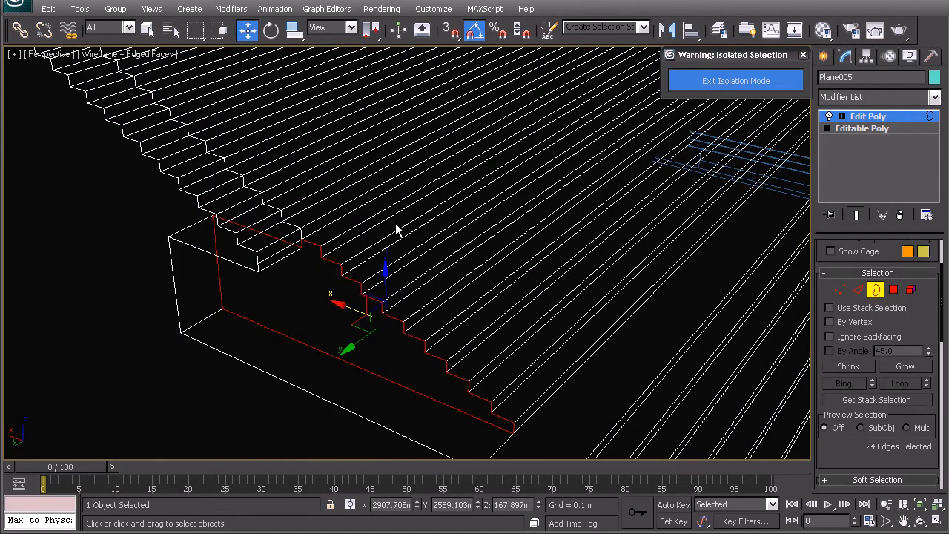
right_click(350, 306)
left_click(330, 344)
key("F3")
mouse_move(328, 349)
middle_mouse_down("alt")
mouse_move(366, 303)
mouse_move(407, 311)
mouse_move(363, 344)
mouse_move(327, 314)
mouse_move(373, 318)
mouse_move(366, 334)
middle_mouse_up("alt")
right_click(365, 334)
left_click(327, 285)
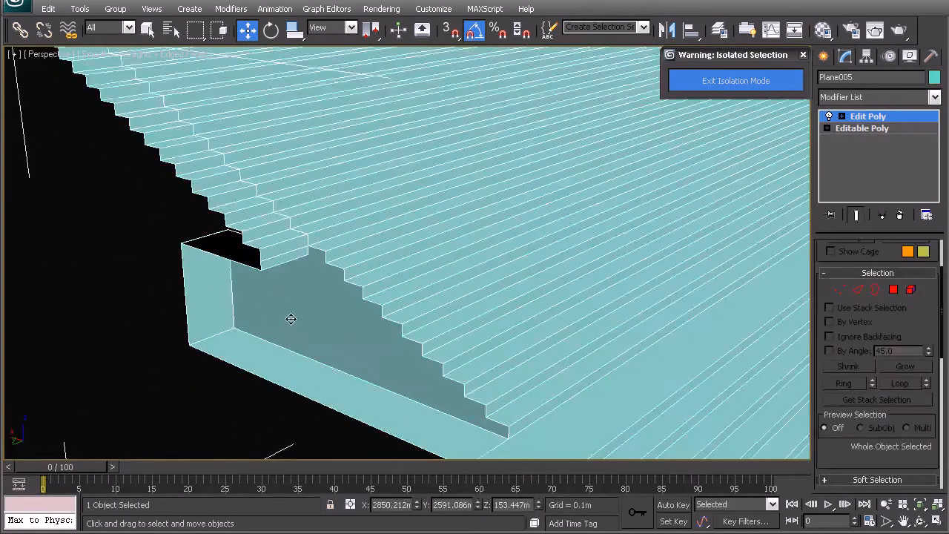
- Examine the shaded stepped model and its new notch walls from several angles
scroll(477, 309, "down", 5)
middle_click_drag(477, 309, 409, 279, "alt")
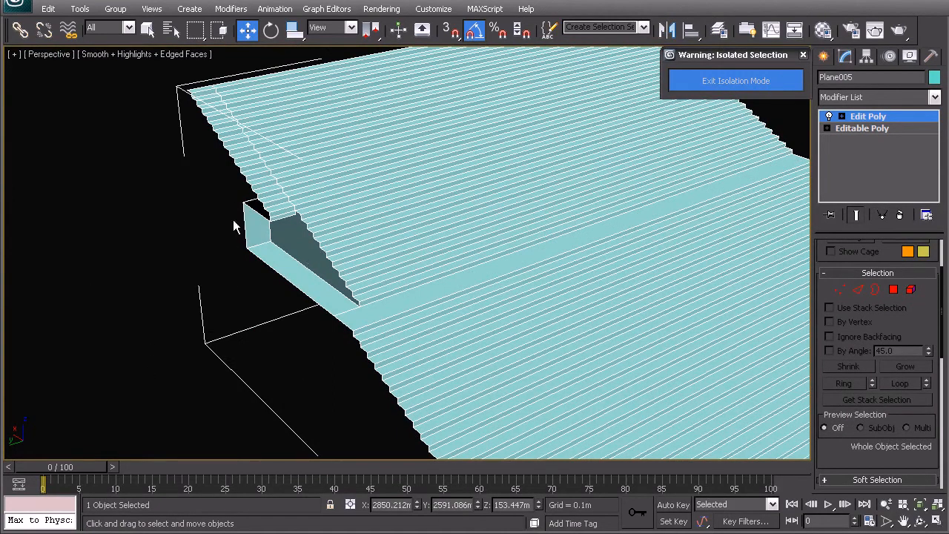
scroll(375, 229, "down", 3)
middle_click_drag(330, 239, 351, 298)
middle_click_drag(482, 306, 385, 326, "alt")
middle_click_drag(578, 404, 417, 273)
scroll(417, 273, "down", 3)
middle_click_drag(389, 313, 407, 278)
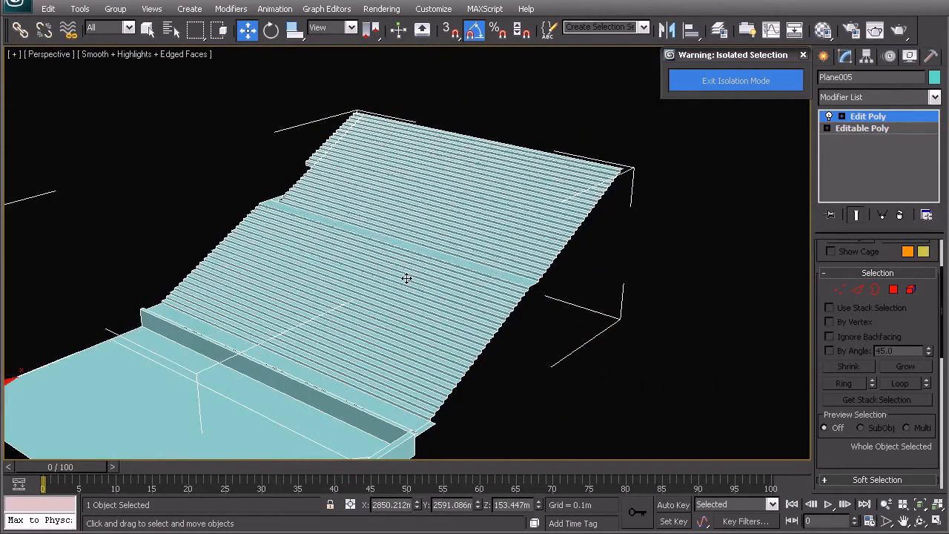
- In the wireframe top view, QuickSlice the stepped plane along the diagonal reference line and finish slicing
key("t")
middle_click_drag(415, 330, 425, 392)
key("F3")
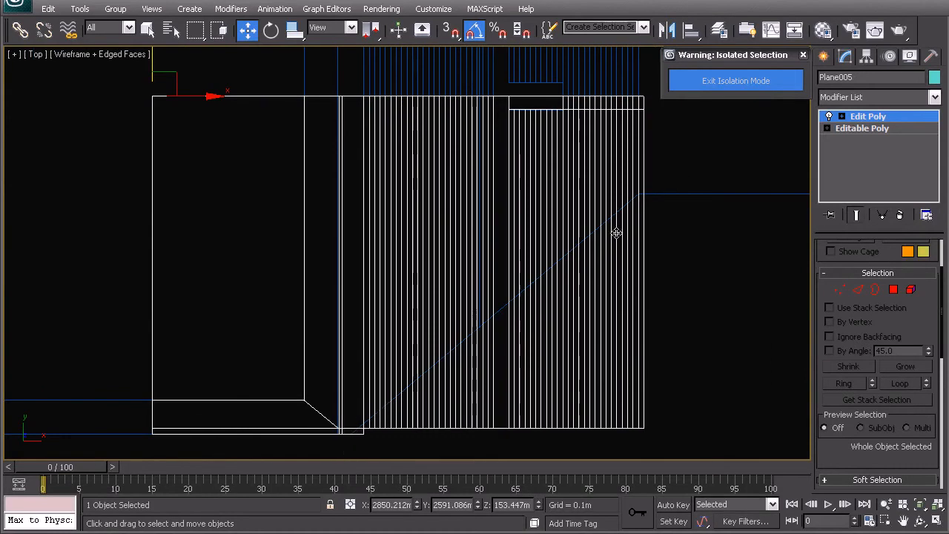
middle_click_drag(423, 391, 417, 353)
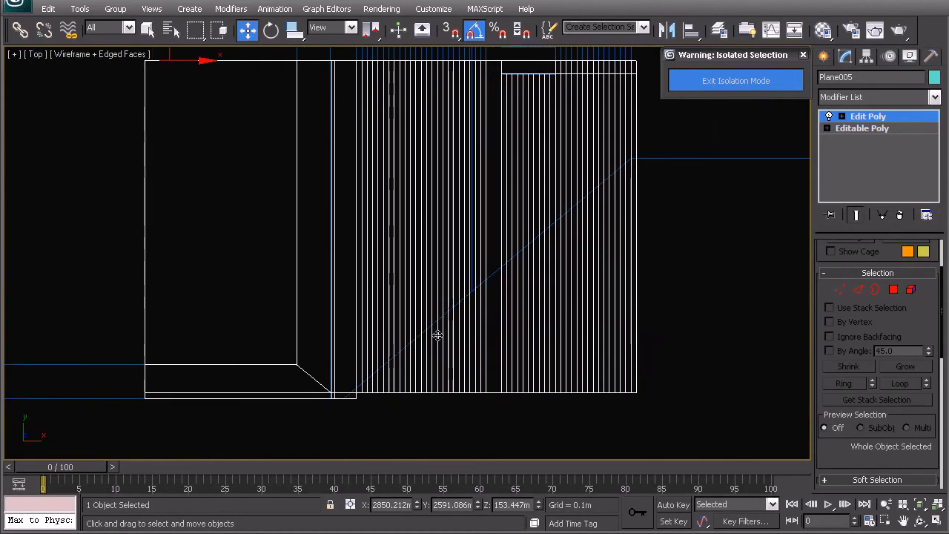
middle_click_drag(567, 207, 572, 229)
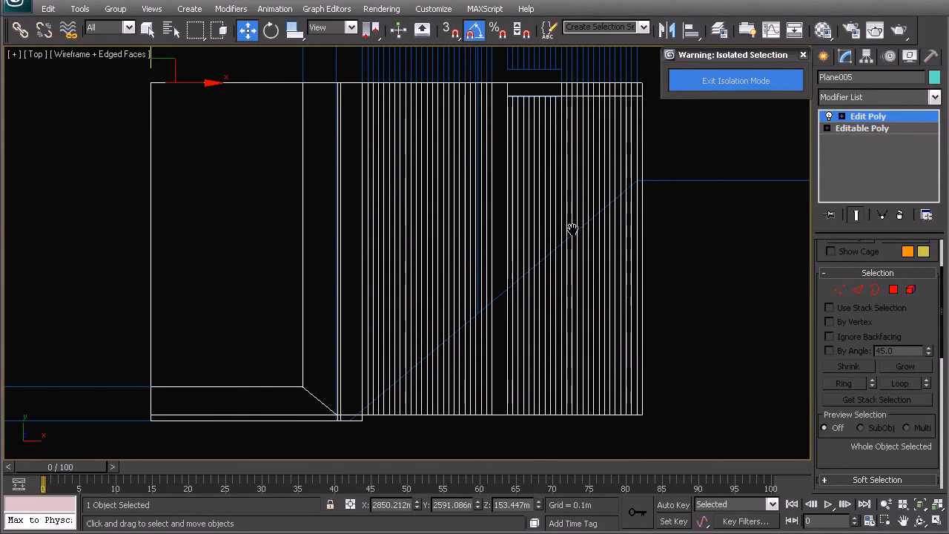
right_click(547, 254)
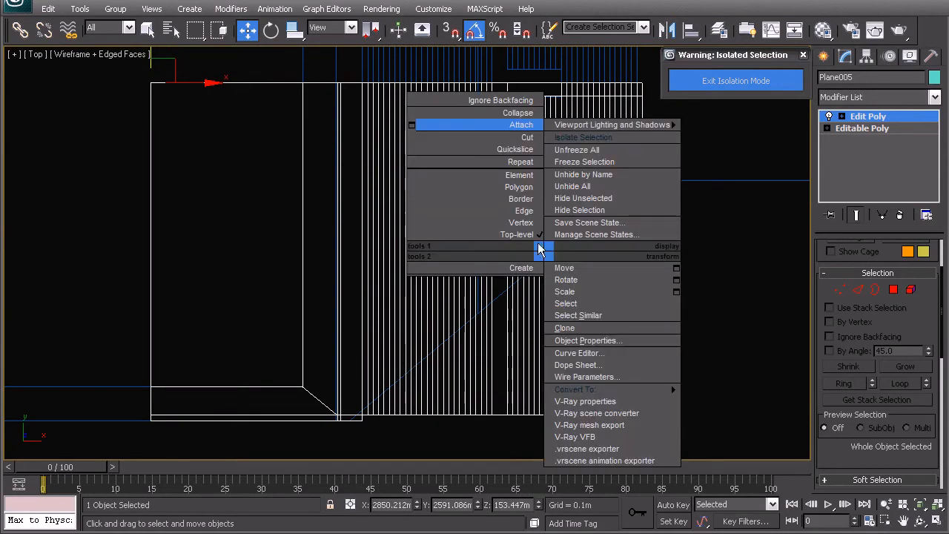
left_click(525, 149)
scroll(402, 354, "up", 3)
middle_click_drag(450, 370, 383, 364)
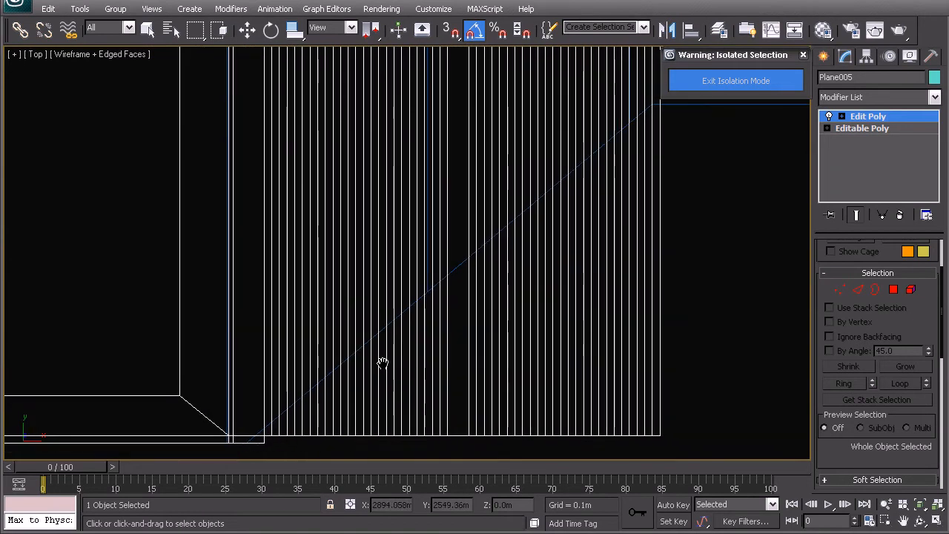
left_click(266, 434)
left_click(639, 120)
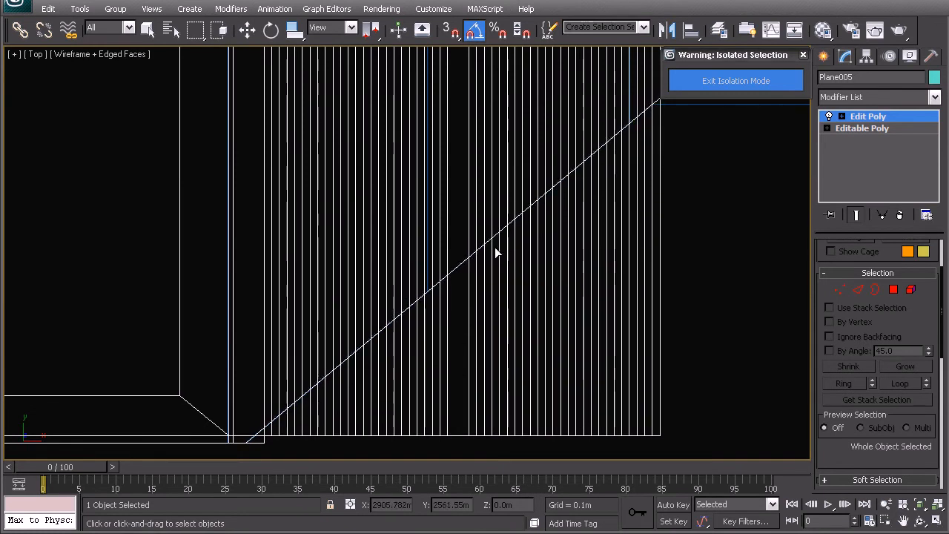
middle_click_drag(502, 250, 482, 237)
key("w")
- Delete all polygons of the stepped plane that lie outside the diagonal slice
left_click(893, 289)
middle_click_drag(650, 322, 643, 293)
left_click_drag(655, 445, 234, 397)
left_click_drag(673, 399, 371, 362)
left_click_drag(470, 415, 234, 392, "ctrl")
left_click(273, 412)
scroll(420, 223, "up", 3)
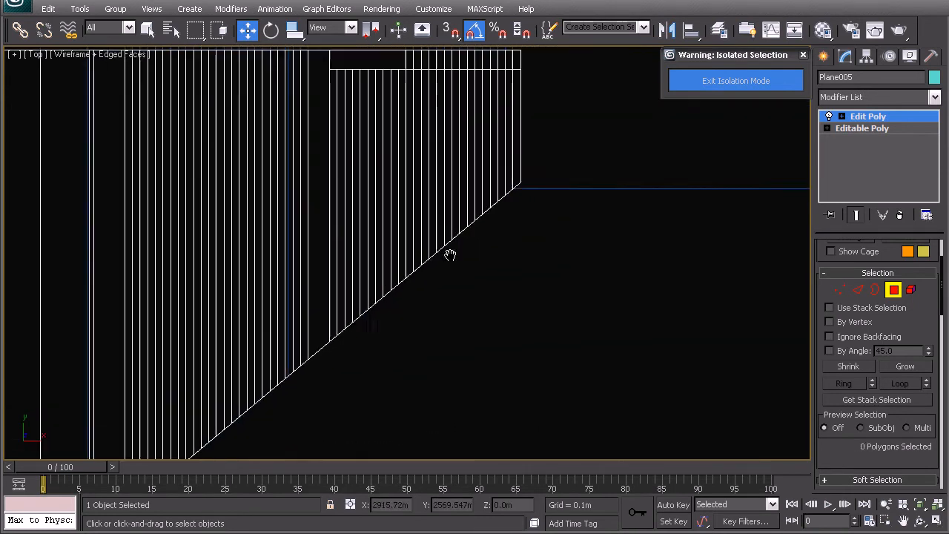
- Return to whole-object level and examine the trimmed stepped plane in shaded perspective from several angles
right_click(466, 255)
left_click(454, 232)
key("p")
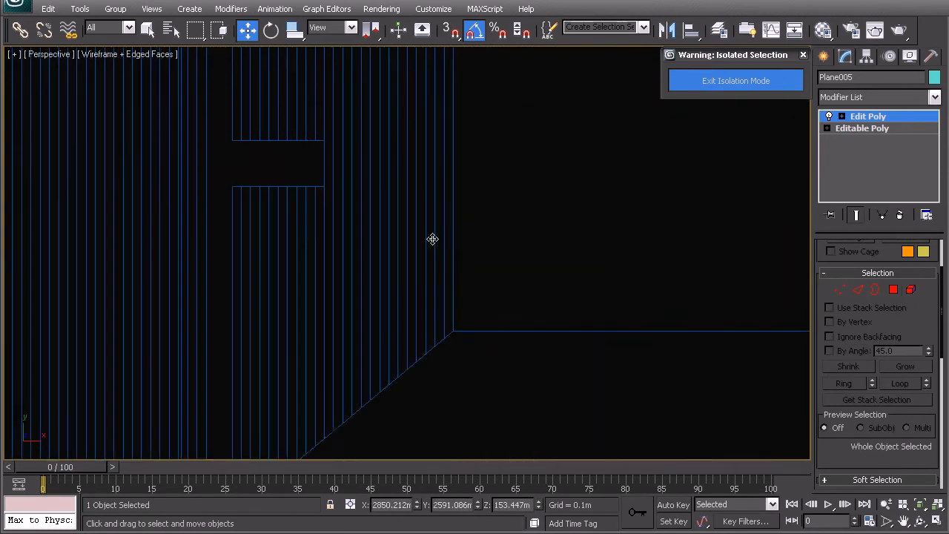
middle_click_drag(432, 235, 493, 279, "alt")
left_click(594, 302)
key("F3")
mouse_move(594, 301)
middle_mouse_down("alt")
mouse_move(475, 226)
mouse_move(356, 260)
mouse_move(366, 252)
mouse_move(258, 257)
mouse_move(453, 267)
middle_mouse_up("alt")
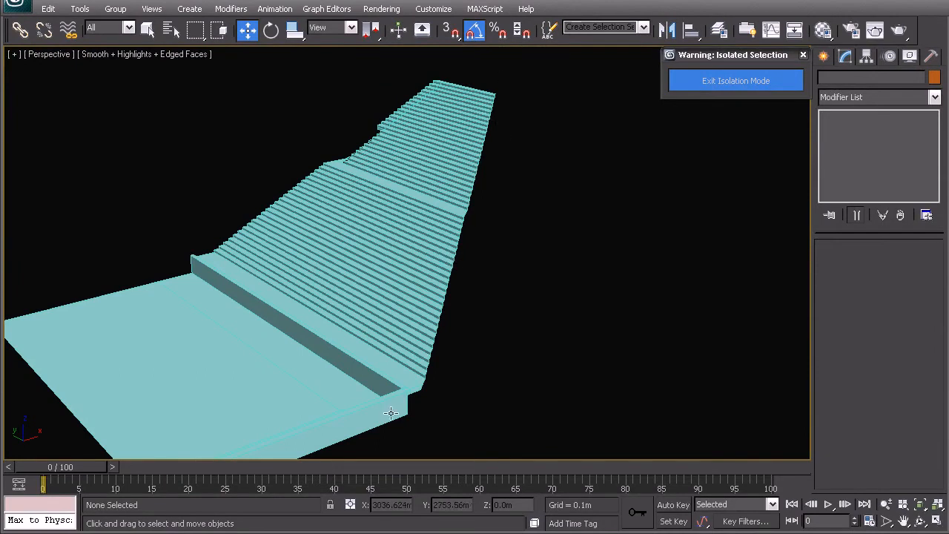
middle_click_drag(411, 417, 365, 355)
middle_click_drag(448, 308, 326, 164, "alt")
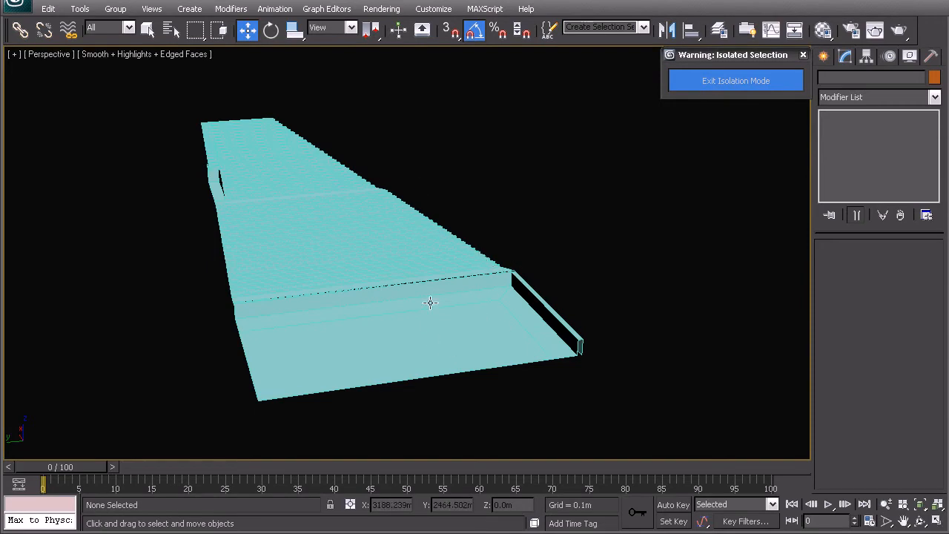
- Extend the stepped plane's topmost end edges horizontally in the front view, almost to the far end of the reference landing
middle_click_drag(322, 261, 360, 224, "alt")
left_click(359, 223)
scroll(360, 237, "up", 4)
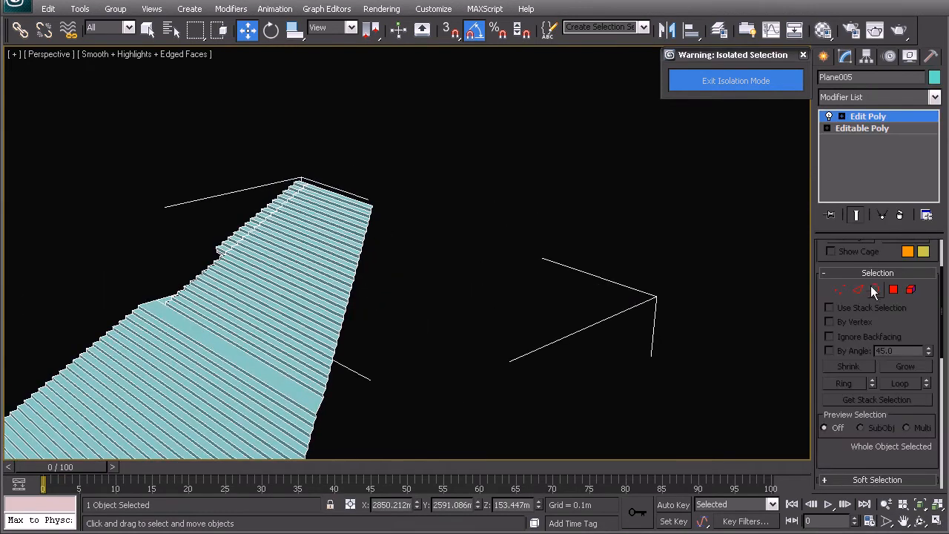
left_click(857, 290)
middle_click_drag(393, 256, 402, 313)
scroll(297, 238, "up", 4)
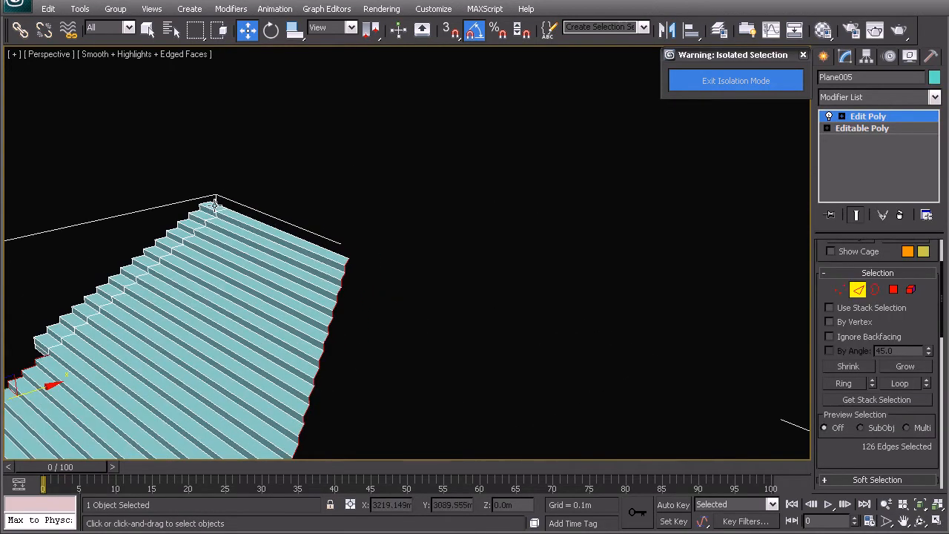
left_click(215, 206)
left_click_drag(243, 216, 259, 227, "ctrl")
key("ctrl+z")
middle_click_drag(252, 272, 362, 233, "alt")
key("f")
middle_click_drag(493, 234, 349, 248)
scroll(401, 245, "down", 6)
middle_click_drag(546, 276, 138, 319)
scroll(272, 305, "down", 1)
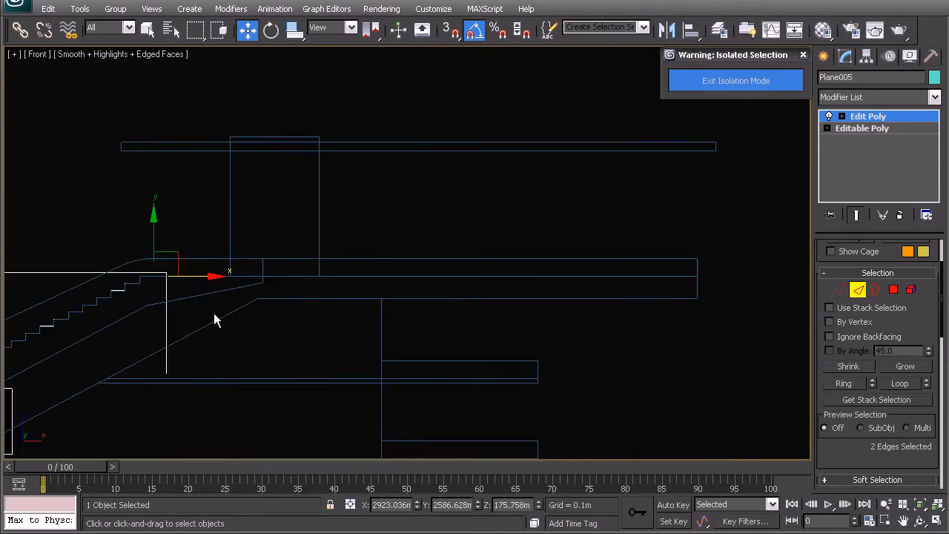
middle_click_drag(273, 312, 258, 285)
left_click(220, 29)
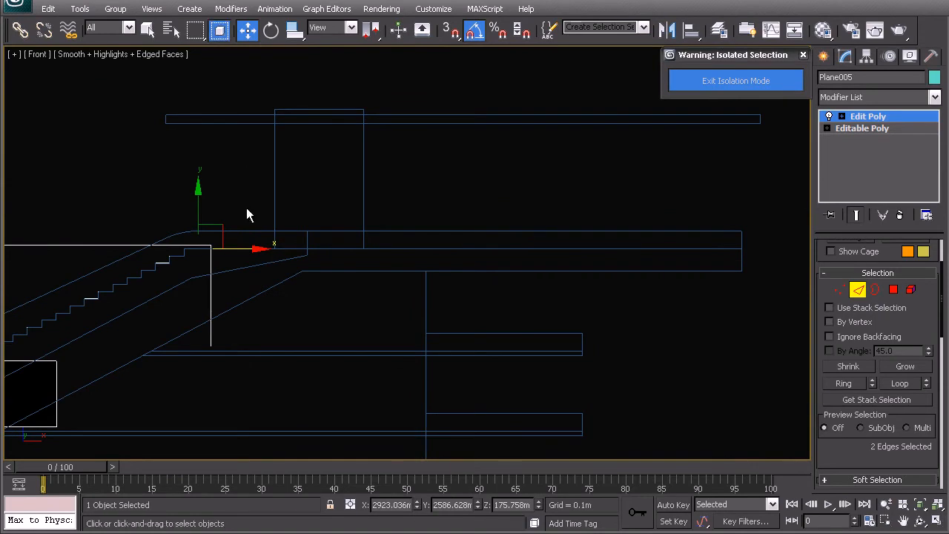
middle_click_drag(243, 251, 260, 288)
left_click_drag(240, 270, 769, 278)
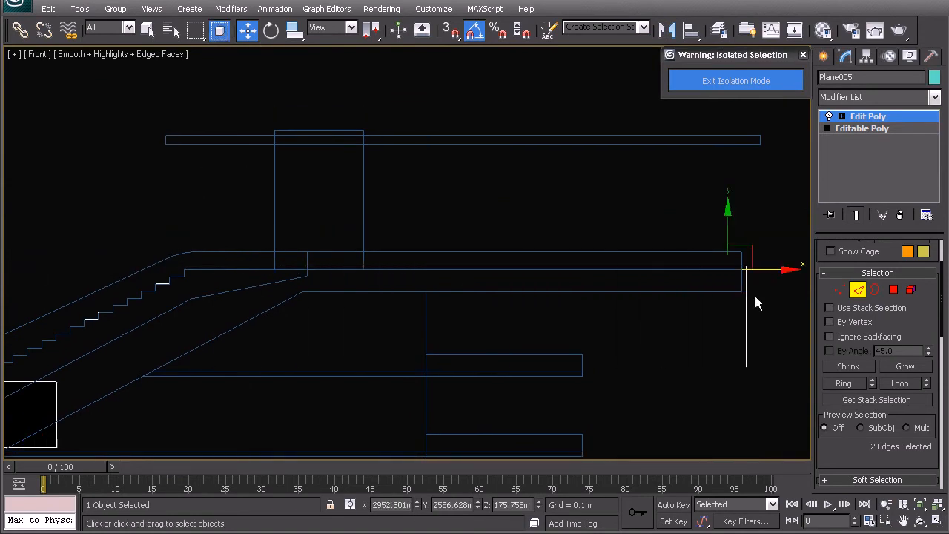
- Align the vertices at the landing's far end with the reference outline and return to whole-object level
scroll(805, 268, "up", 3)
left_click(839, 289)
middle_click_drag(594, 278, 449, 271)
scroll(449, 271, "up", 3)
left_click_drag(615, 277, 657, 281)
scroll(602, 284, "down", 3)
scroll(504, 270, "down", 4)
middle_click_drag(241, 277, 349, 247)
scroll(403, 240, "up", 5)
middle_click_drag(434, 229, 428, 284)
right_click(397, 239)
left_click(378, 225)
- With snapping on, create a box over the thin horizontal roof outline in the front view, 0.5 m by 33.399 m and about 5.917 m high
scroll(430, 242, "down", 4)
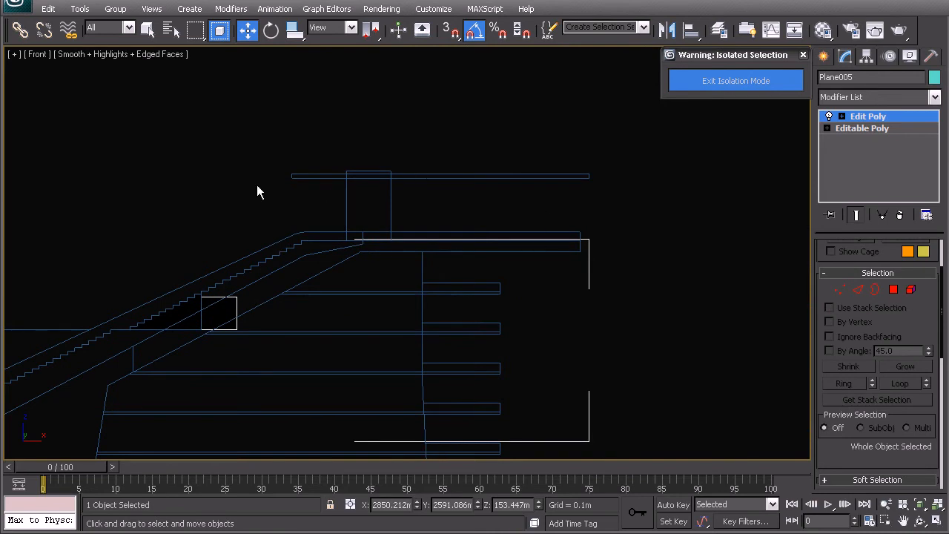
scroll(401, 245, "up", 4)
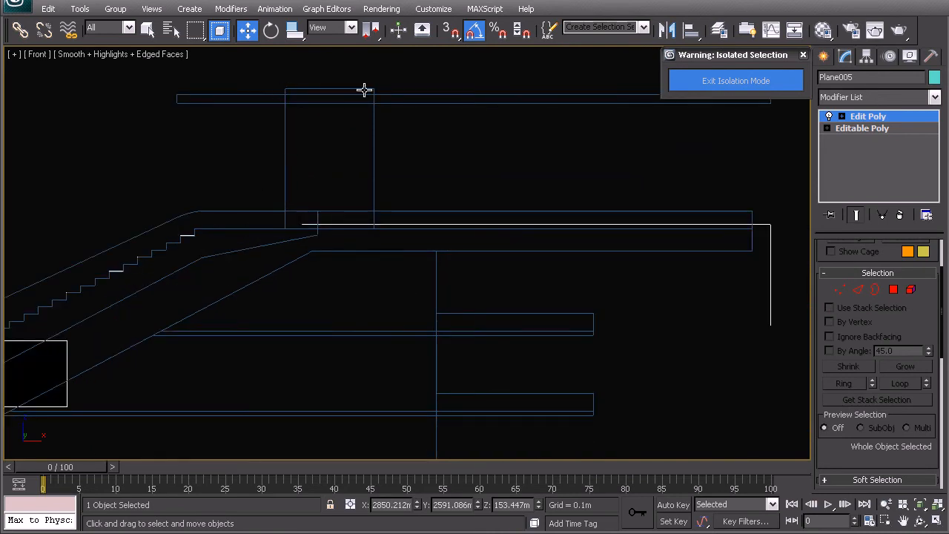
middle_click_drag(360, 107, 333, 146)
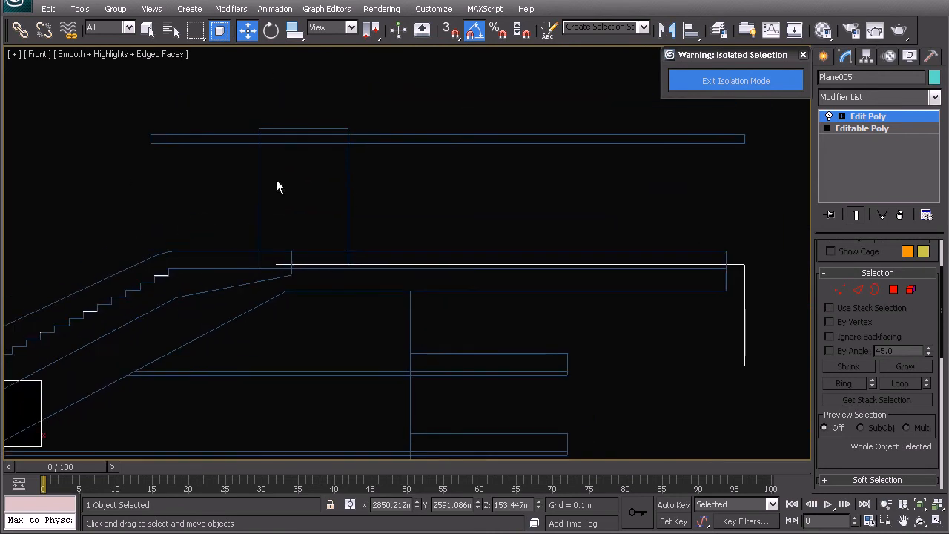
left_click(671, 145)
middle_click_drag(350, 225, 344, 305)
left_click(823, 58)
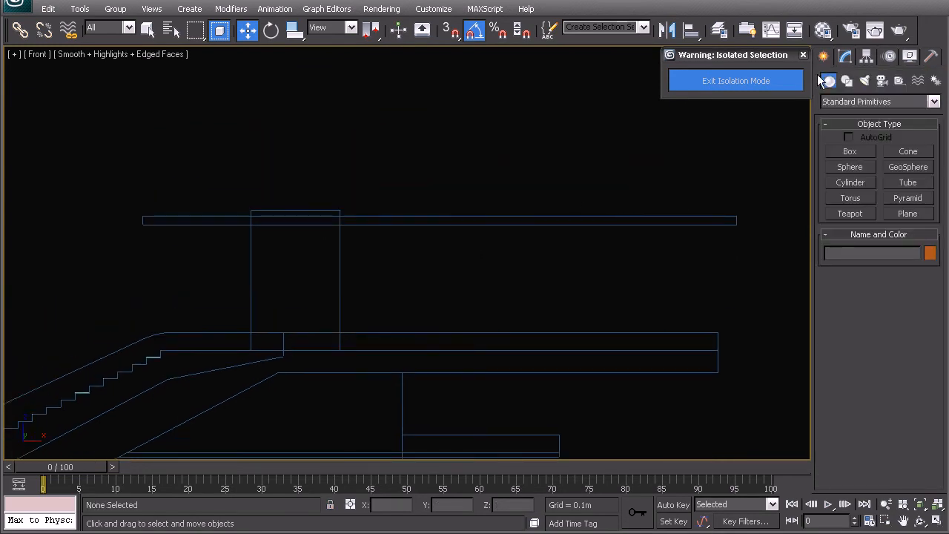
left_click(849, 151)
middle_click_drag(252, 276, 254, 289)
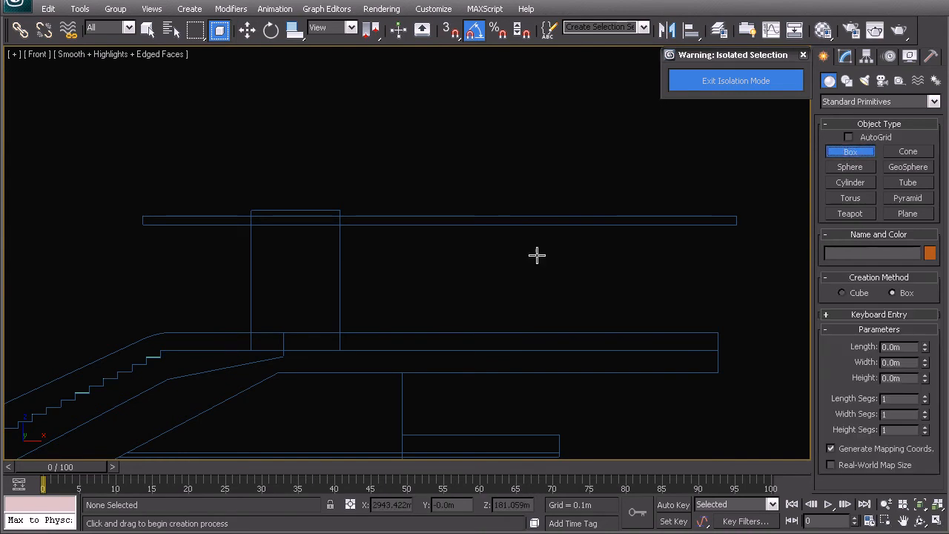
key("s")
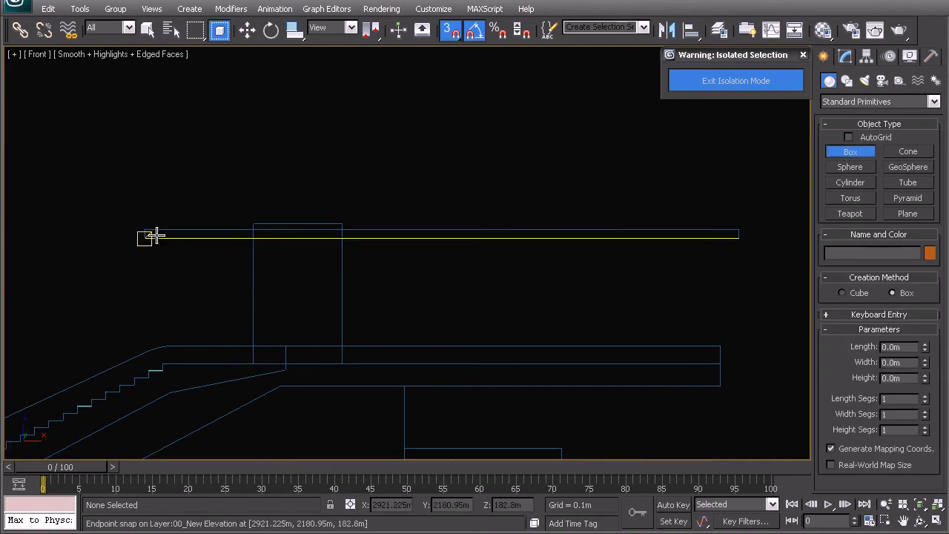
left_click_drag(154, 234, 727, 243)
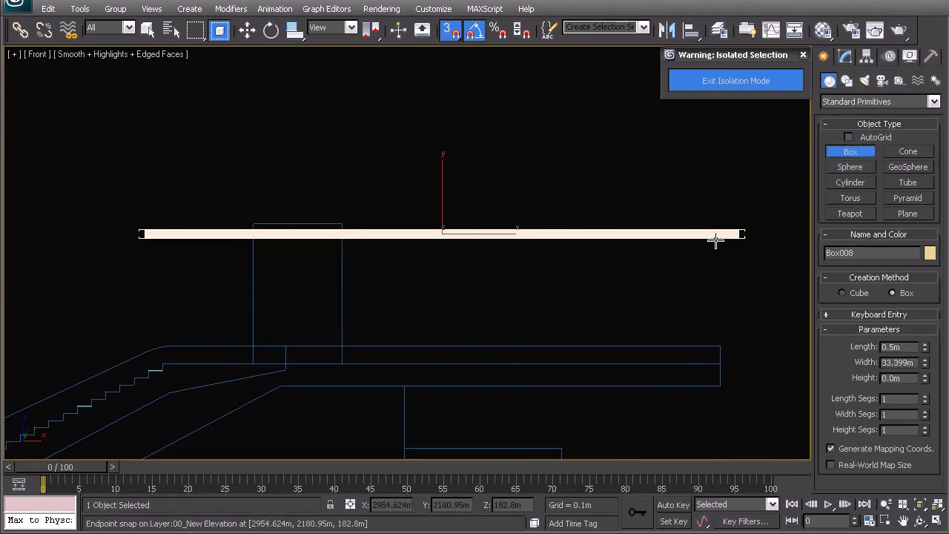
left_click(351, 137)
- In the top view, turn snapping off and move the box along Y to the stepped plane's landing
middle_click_drag(423, 286, 428, 323)
scroll(409, 315, "down", 2)
key("t")
key("z")
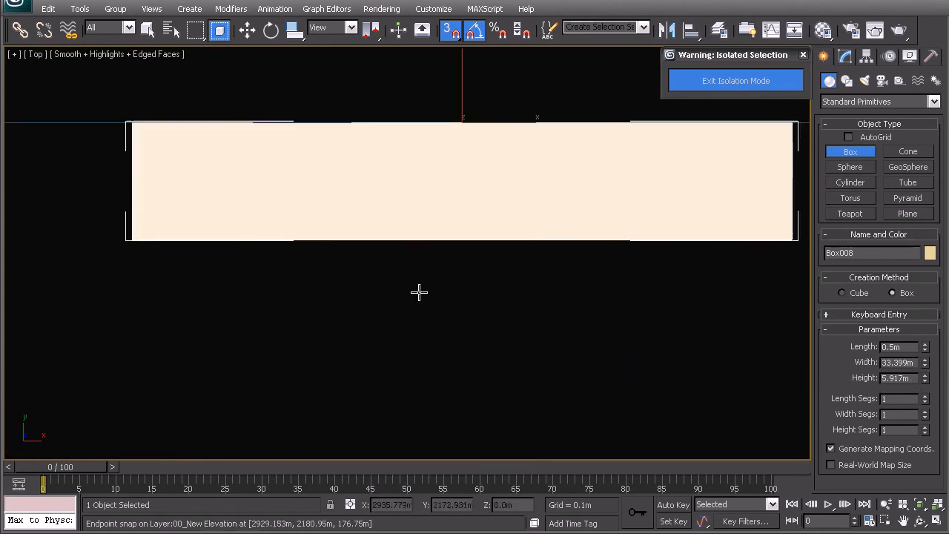
middle_click_drag(417, 272, 404, 384)
scroll(398, 351, "down", 6)
middle_click_drag(439, 178, 433, 322)
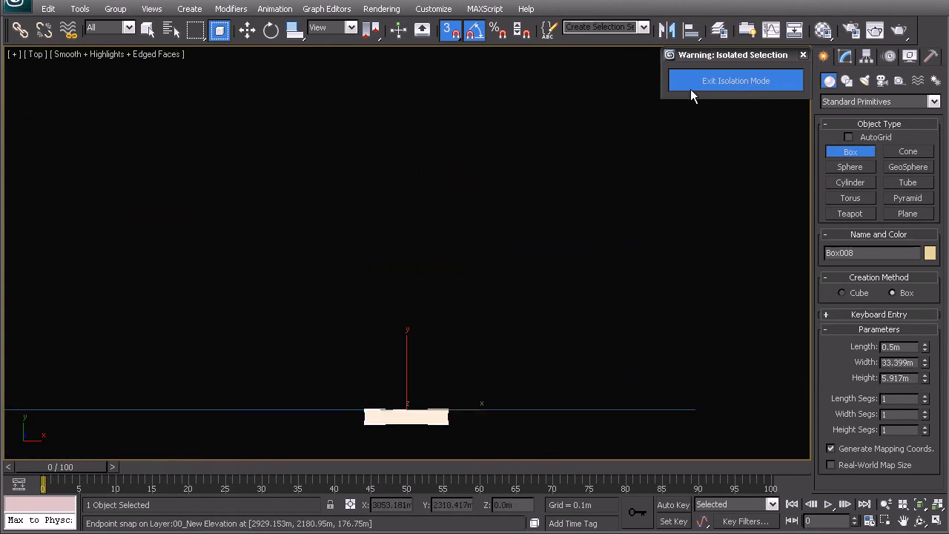
scroll(552, 246, "down", 4)
middle_click_drag(430, 207, 430, 293)
key("w")
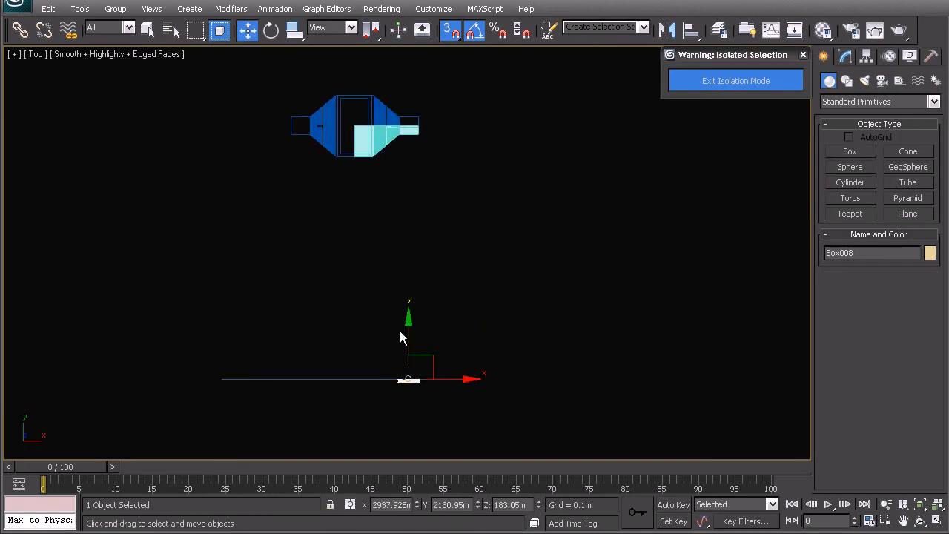
key("s")
left_click_drag(408, 339, 435, 93)
- Fine-tune the box's Y position so its upper edge in the top view lines up with the notch wall line
key("z")
middle_click_drag(382, 263, 428, 247)
left_click_drag(457, 151, 446, 116)
scroll(405, 236, "down", 2)
middle_click_drag(428, 205, 438, 271)
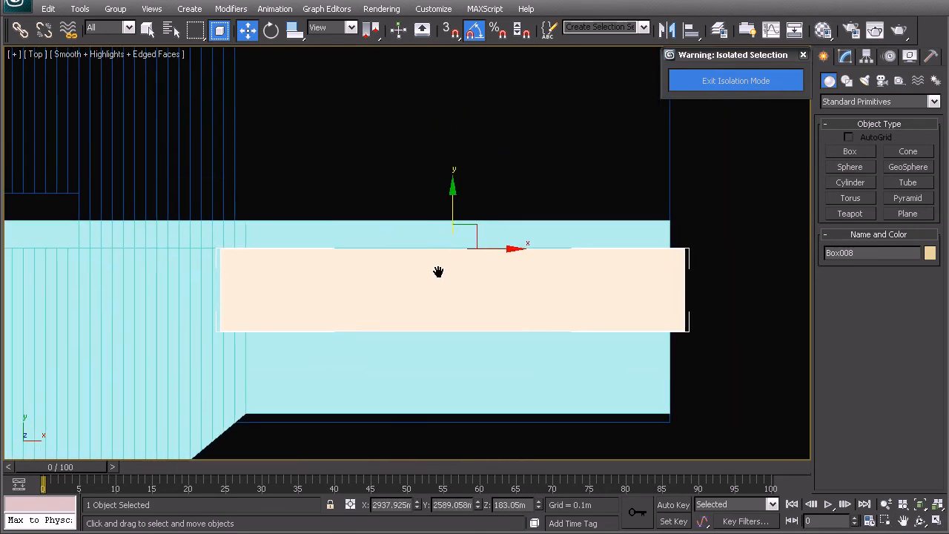
middle_click_drag(383, 317, 366, 295)
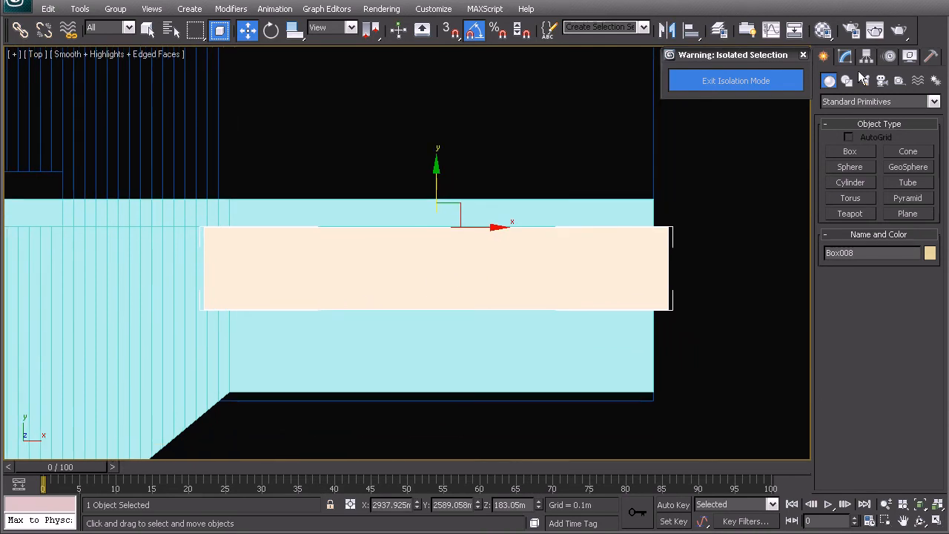
- Convert the roof box to an Editable Poly
left_click(849, 55)
right_click(451, 261)
mouse_move(521, 397)
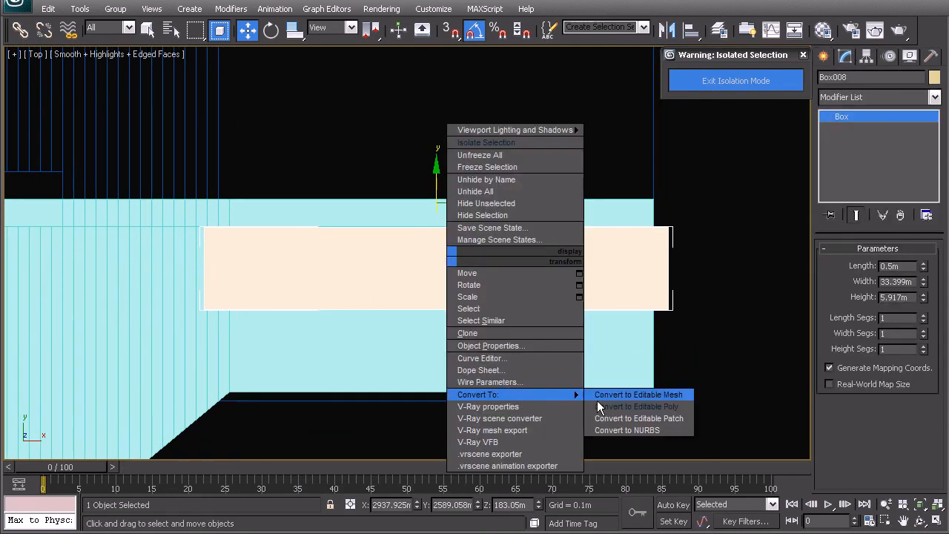
left_click(636, 426)
- Move the box's lower vertices in the top view down to the landing's outer edge and return to whole-object level
left_click(839, 265)
left_click_drag(693, 339, 166, 306)
middle_click_drag(345, 295, 354, 242)
left_click_drag(445, 222, 449, 303)
middle_click_drag(403, 235, 384, 279)
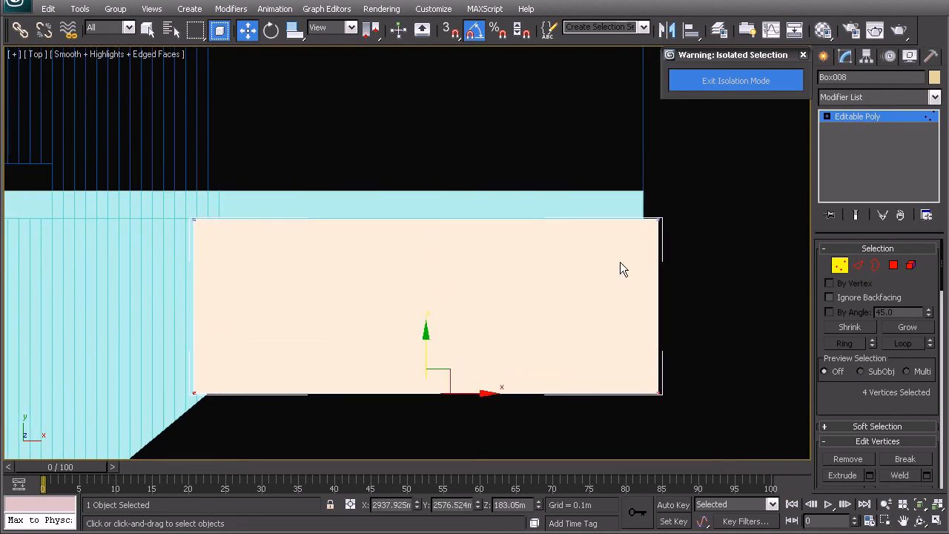
middle_click_drag(226, 249, 483, 266)
right_click(395, 244)
left_click(373, 229)
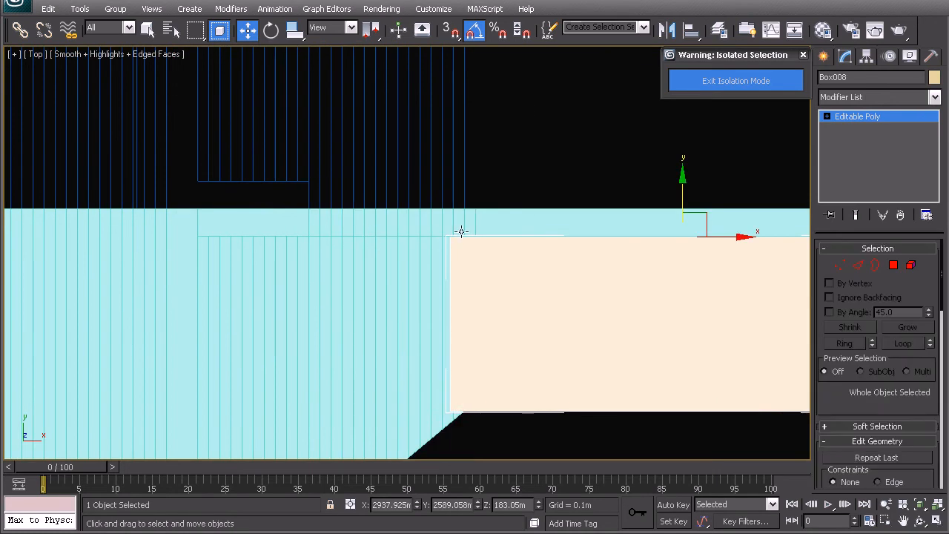
- Copy the Y coordinate of the stepped plane's upper corner vertex in the top view, and leave vertex level
scroll(458, 245, "down", 3)
middle_click_drag(205, 280, 345, 282)
left_click(195, 265)
left_click(840, 289)
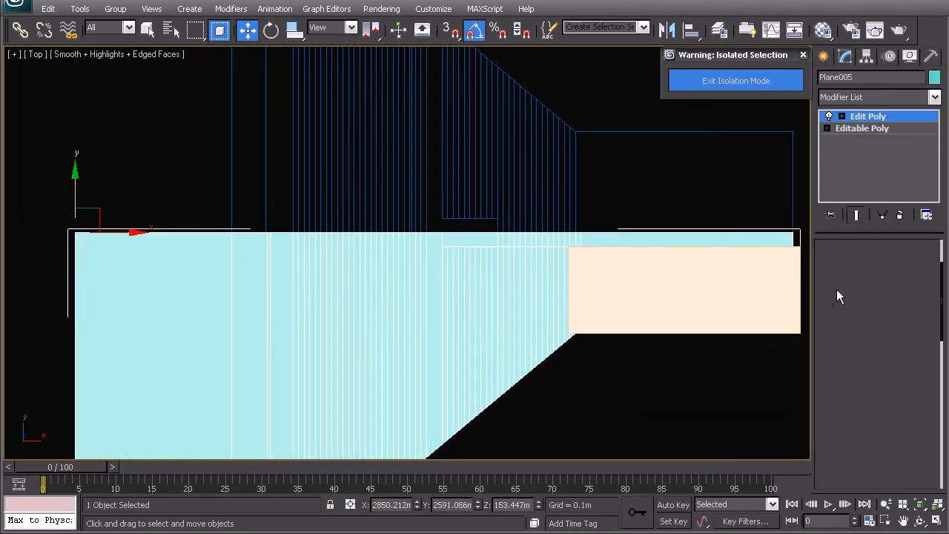
left_click_drag(64, 229, 93, 242)
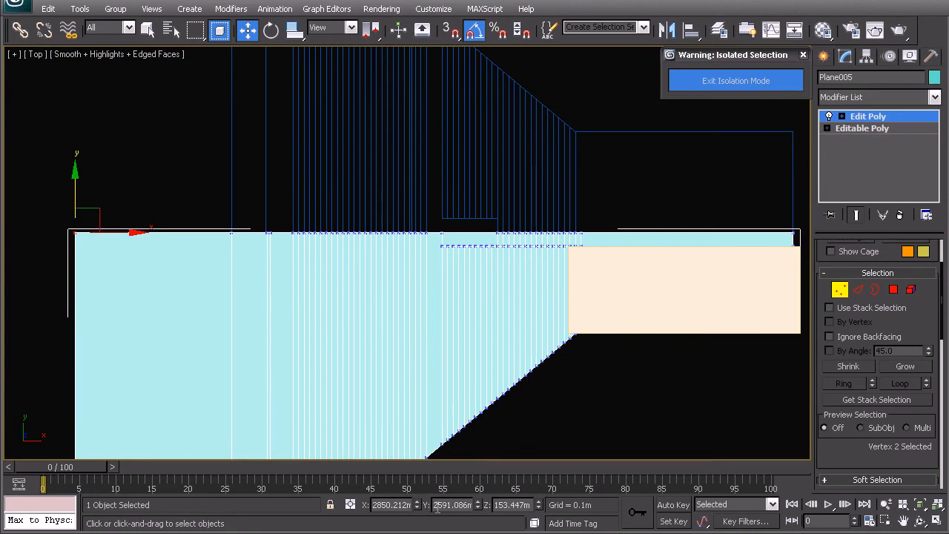
left_click_drag(437, 504, 480, 505)
key("ctrl+c")
middle_click_drag(511, 320, 216, 326)
right_click(418, 299)
left_click(396, 280)
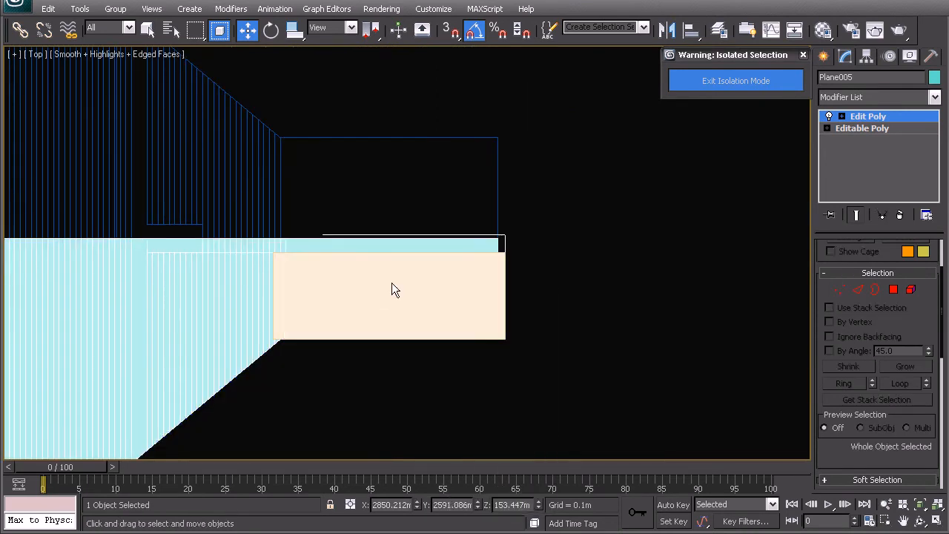
- Set the Y coordinate of the box's upper vertices in the top view to 2591.086 m and return to whole-object level
left_click(398, 280)
left_click(842, 265)
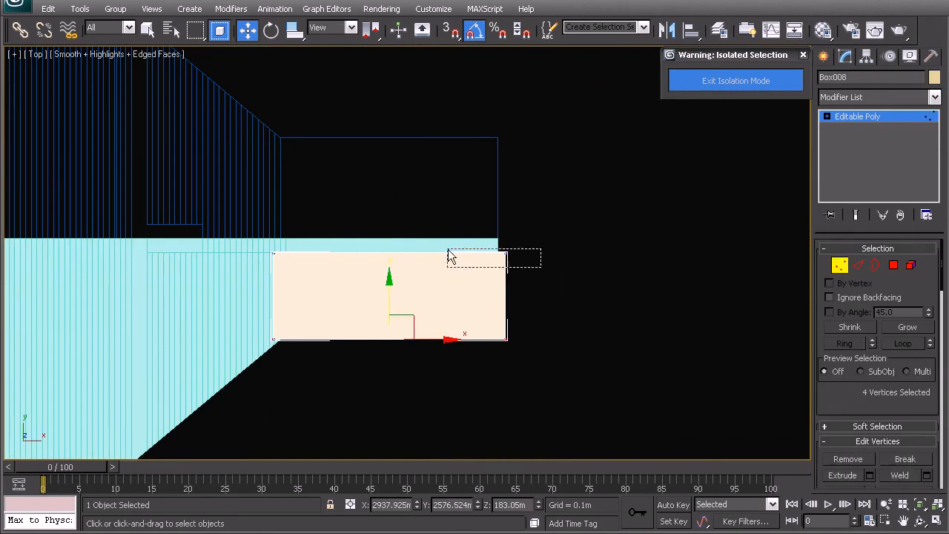
left_click_drag(436, 504, 487, 504)
key("ctrl+v")
key("Return")
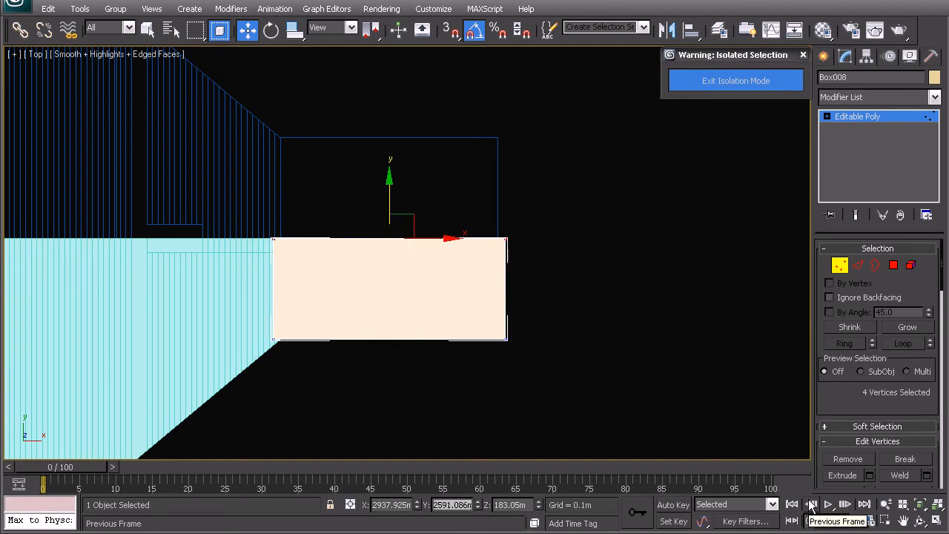
middle_click_drag(455, 303, 542, 302)
right_click(459, 225)
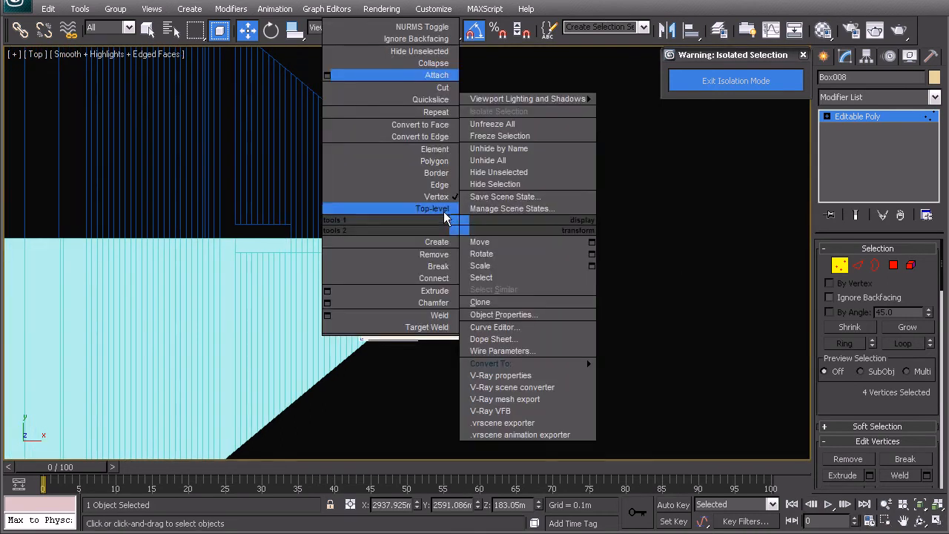
left_click(433, 208)
- Examine the roof slab in perspective with its long side polygon selected, and return to whole-object level
middle_click_drag(453, 255, 440, 233)
key("p")
key("z")
middle_click_drag(416, 264, 392, 272, "alt")
left_click(892, 266)
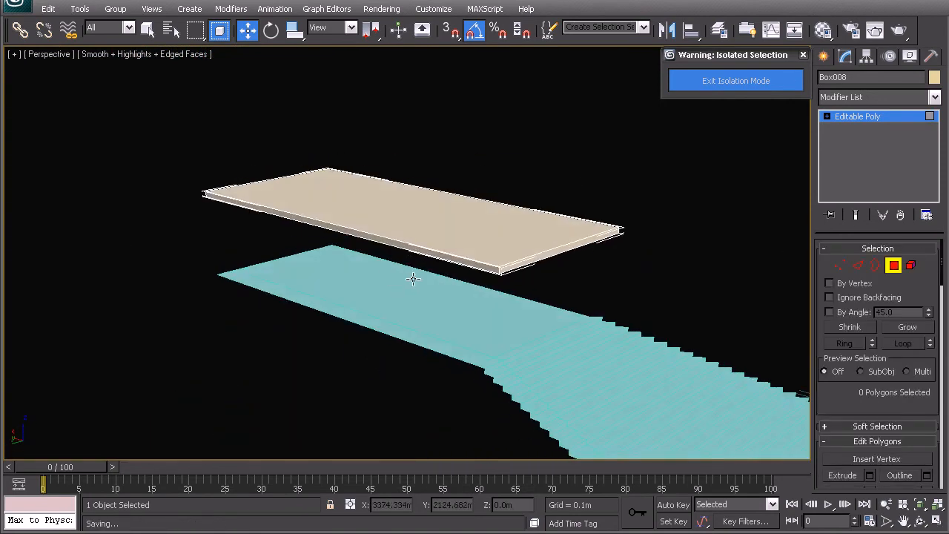
left_click(408, 250)
scroll(376, 247, "up", 3)
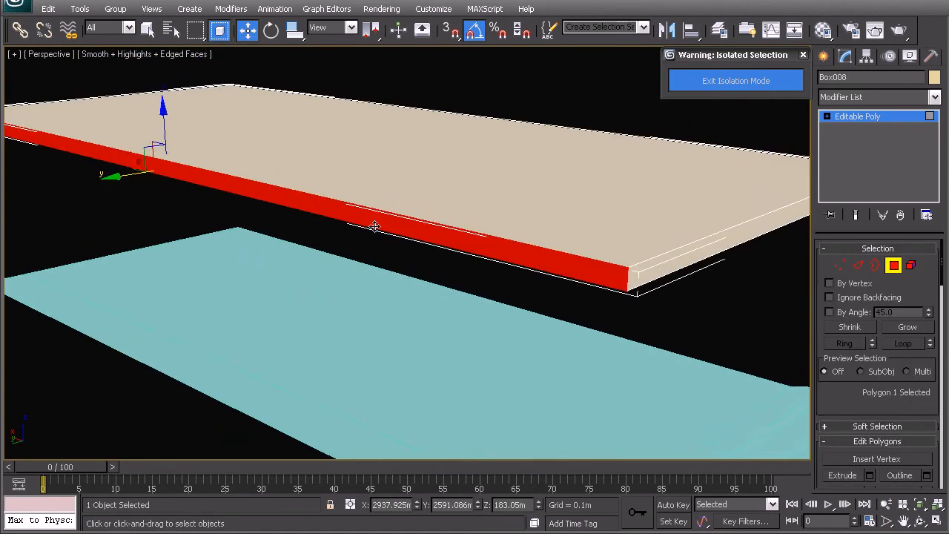
scroll(399, 265, "down", 2)
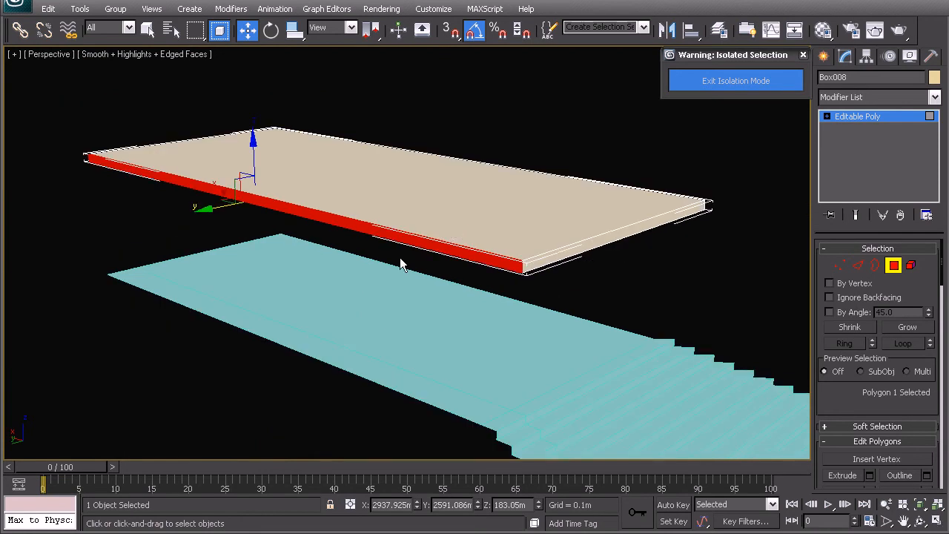
left_click(397, 295)
middle_click_drag(444, 298, 322, 255, "alt")
key("ctrl+z")
middle_click_drag(413, 229, 413, 252)
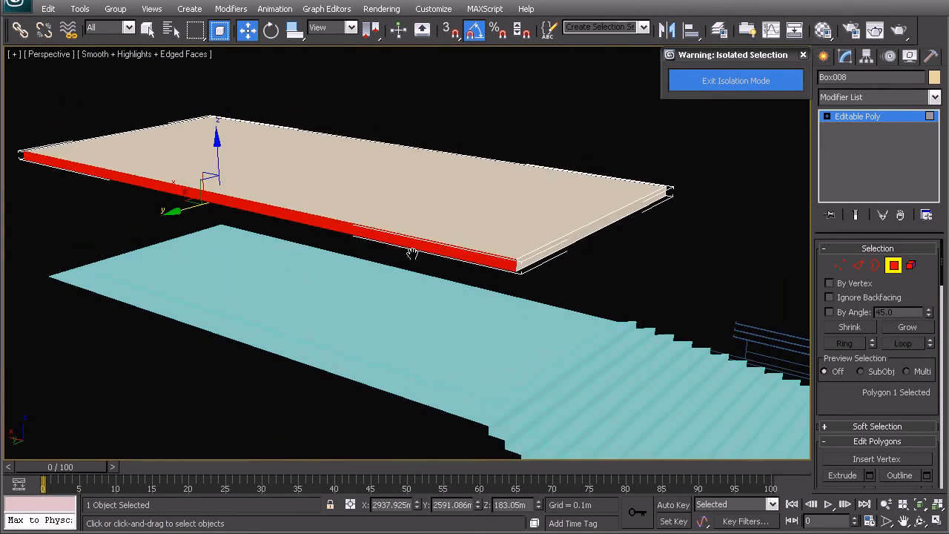
right_click(387, 240)
left_click(360, 225)
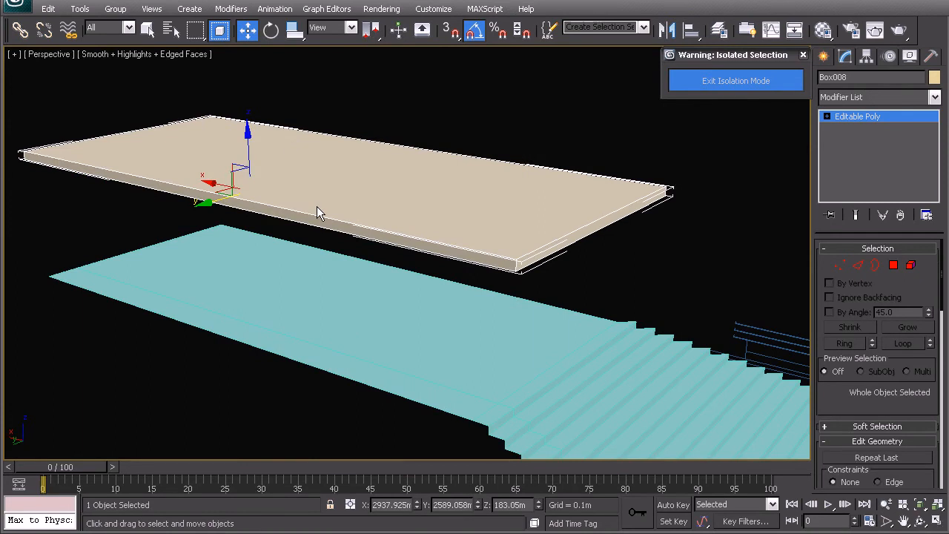
- Select the roof slab's four long edges and connect them with one crosswise edge loop
left_click(859, 265)
middle_click_drag(387, 223, 458, 226, "alt")
mouse_move(470, 312)
left_mouse_down()
mouse_move(412, 149)
mouse_move(396, 147)
left_mouse_up()
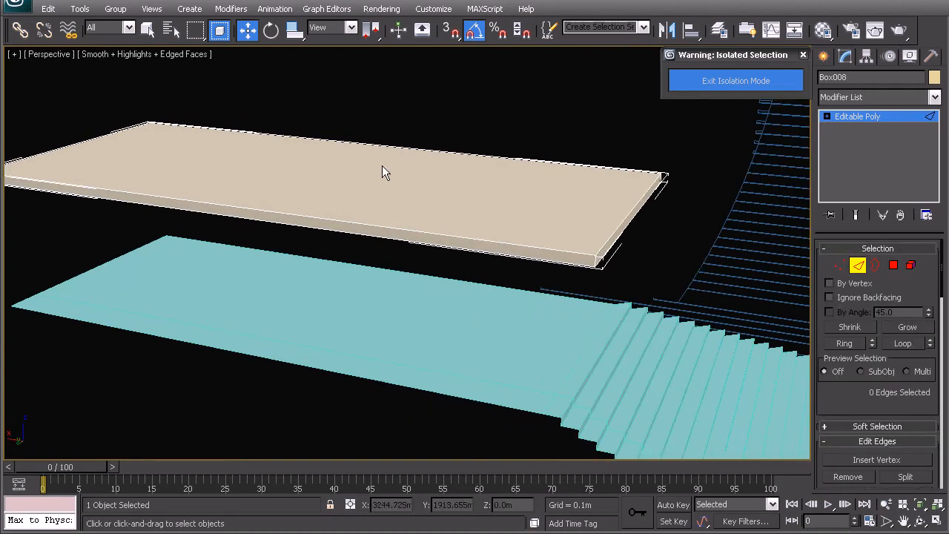
left_click(219, 30)
left_click_drag(383, 328, 324, 198)
middle_click_drag(324, 197, 358, 226, "alt")
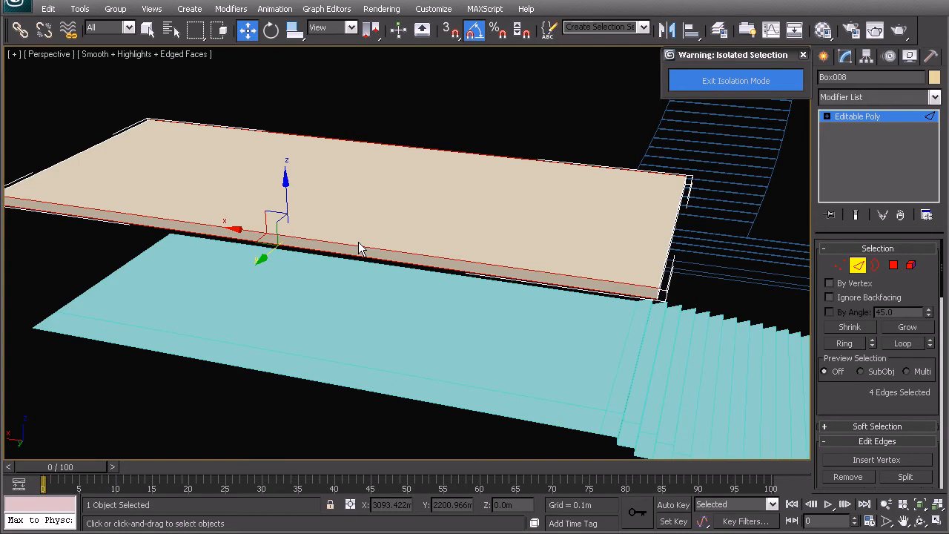
middle_click_drag(324, 216, 395, 223, "alt")
right_click(368, 212)
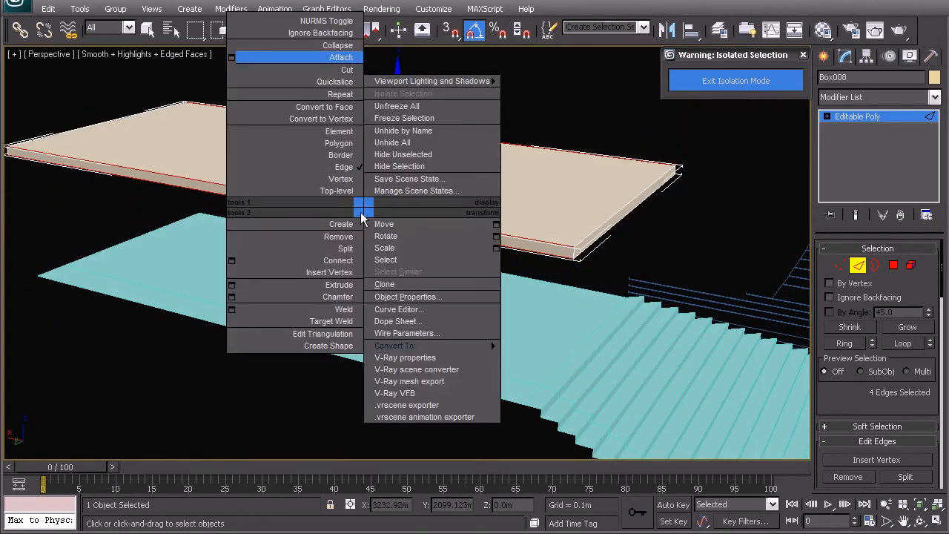
left_click(325, 258)
middle_click_drag(300, 199, 436, 235)
- Chamfer the crosswise edge loop by 11.86 m into two loops toward the slab's ends
right_click(434, 224)
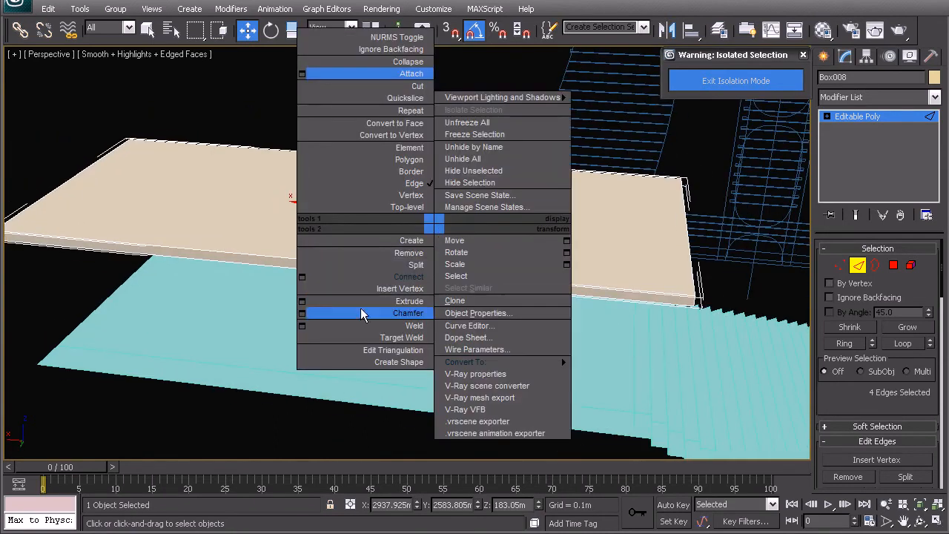
left_click(301, 313)
left_click_drag(418, 263, 505, 250)
left_click_drag(420, 264, 932, 137)
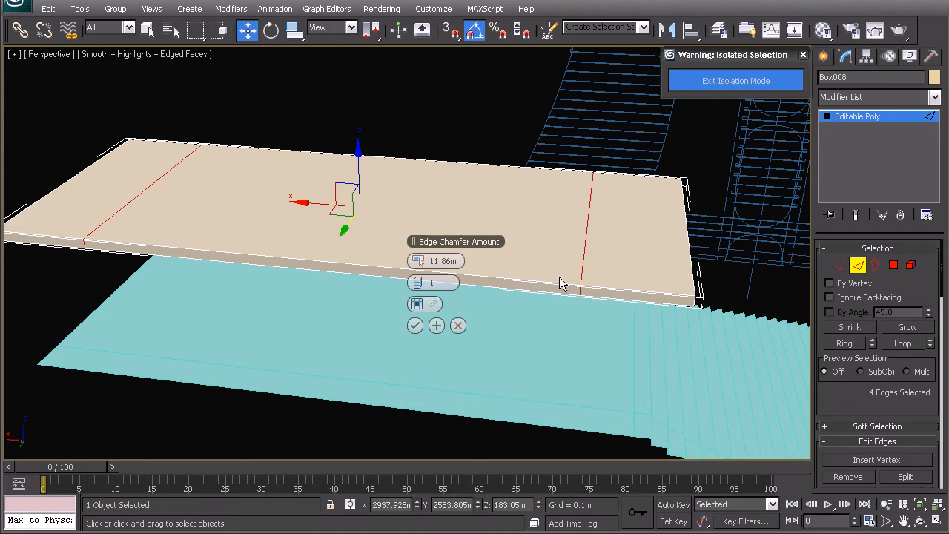
left_click(409, 325)
- Select the slab's crosswise edges and connect them with one lengthwise edge loop
middle_click_drag(534, 269, 376, 166, "alt")
right_click(325, 208)
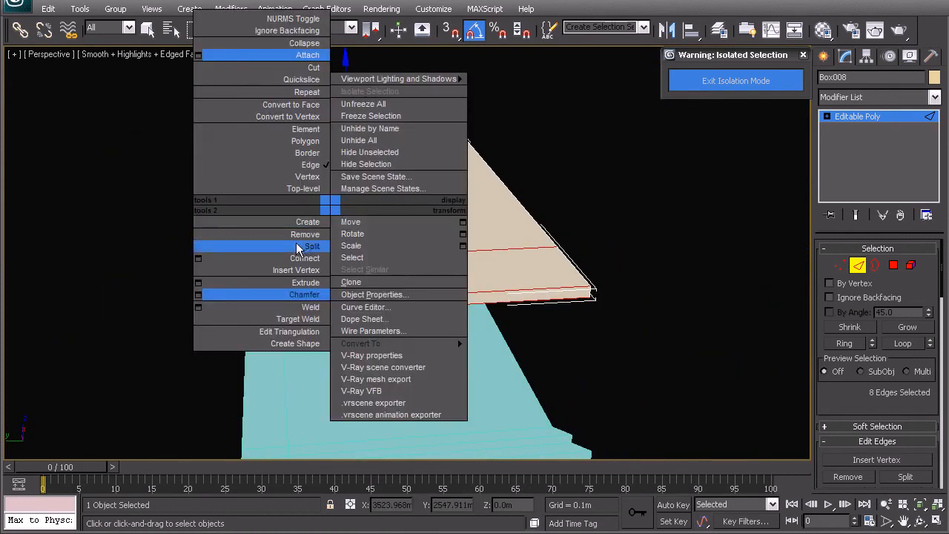
left_click(299, 256)
middle_click_drag(319, 261, 341, 231, "alt")
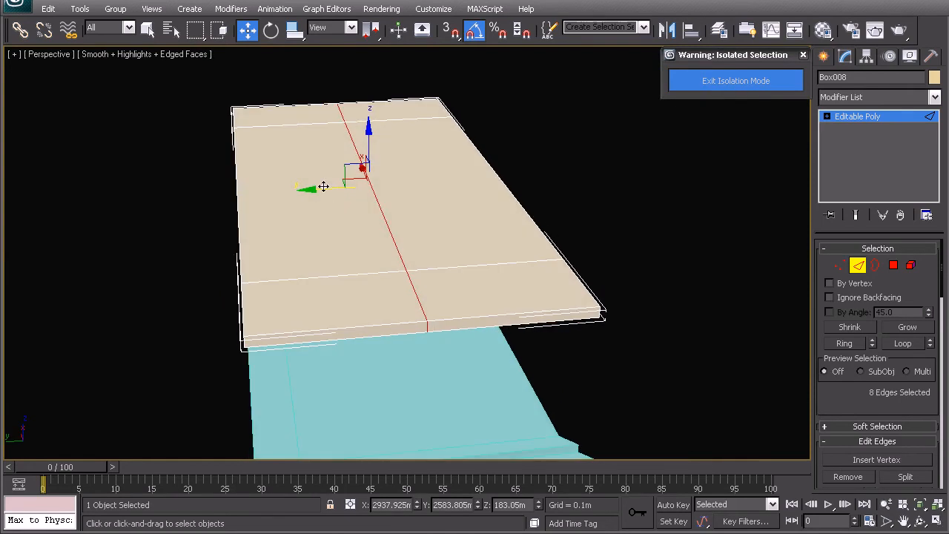
- Move the lengthwise loop along Y to about 2581.27 m using the top view, and return to perspective
left_click_drag(328, 186, 390, 186)
middle_click_drag(390, 186, 349, 394, "alt")
key("t")
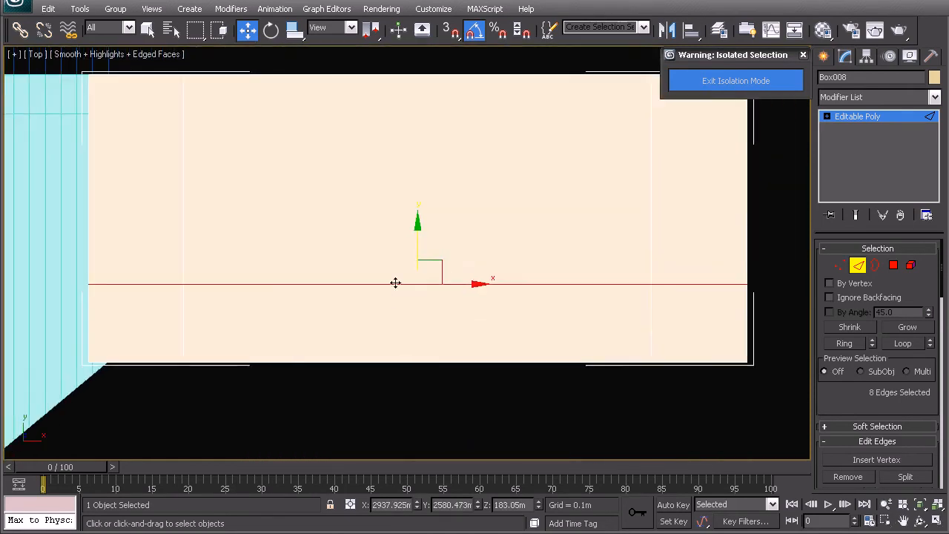
left_click_drag(422, 244, 403, 228)
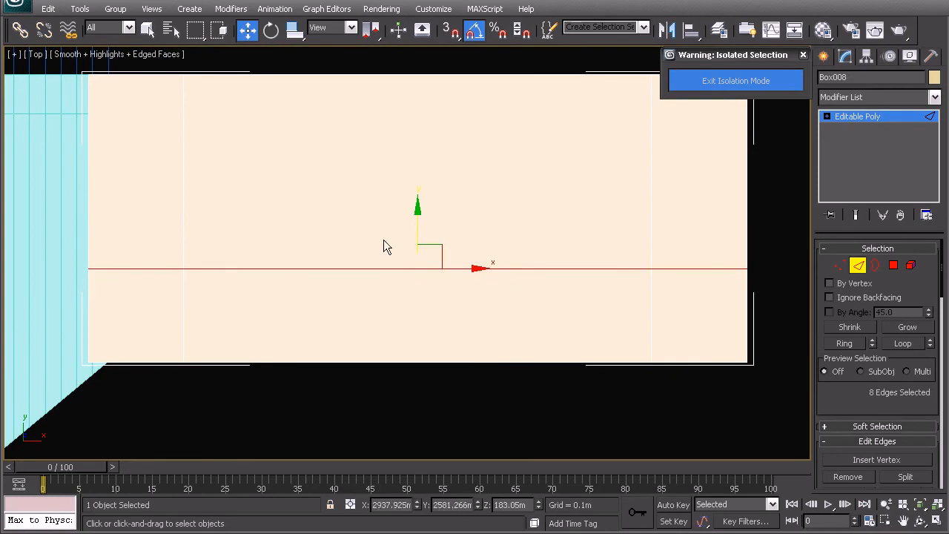
middle_click_drag(374, 241, 387, 263)
key("p")
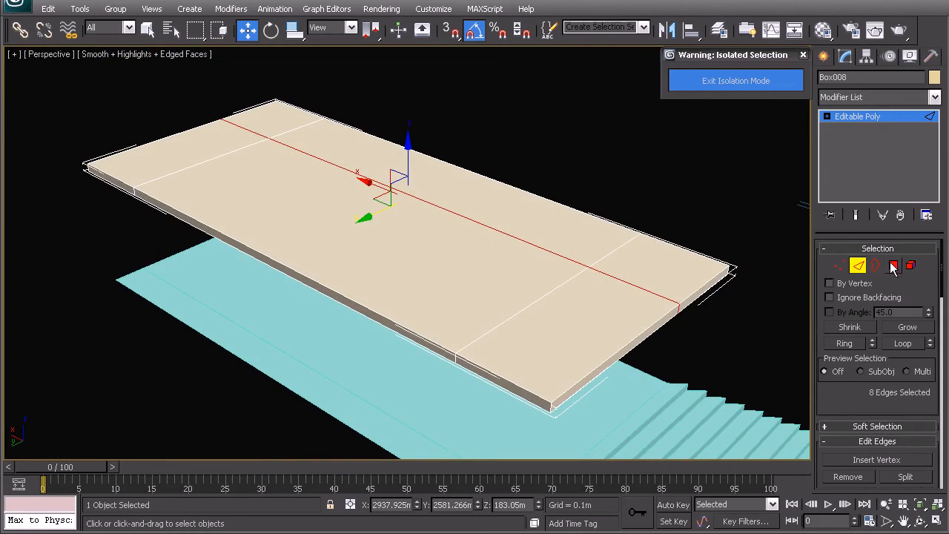
- Delete the slab's middle-section polygons between the two cross loops and the lengthwise loop, leaving a U shape
left_click(895, 270)
left_click_drag(293, 335, 273, 237)
key("Delete")
- Select the upper and lower open edges on the inner side of one end arm and bridge them
left_click(854, 268)
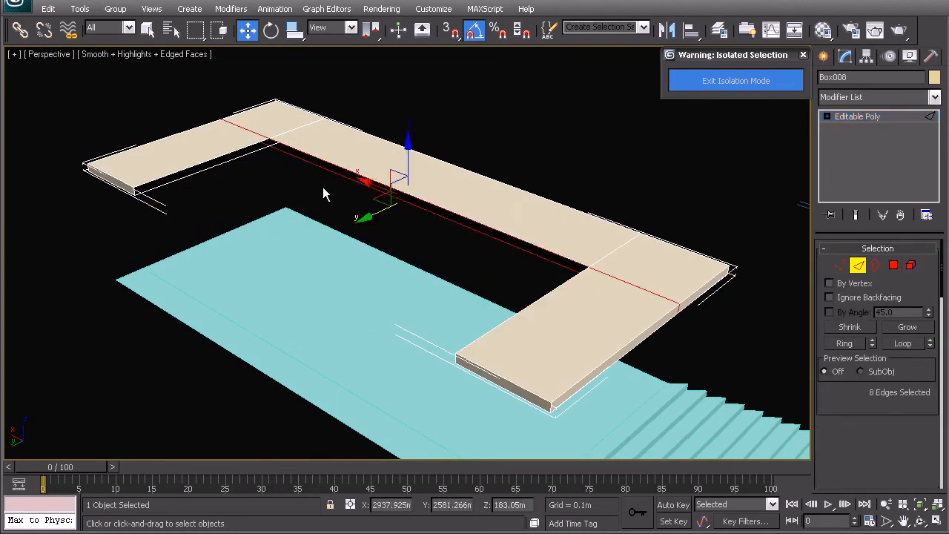
left_click(258, 150)
left_click(256, 144, "ctrl")
left_click(298, 157, "ctrl")
left_click(300, 150, "ctrl")
left_click(242, 149)
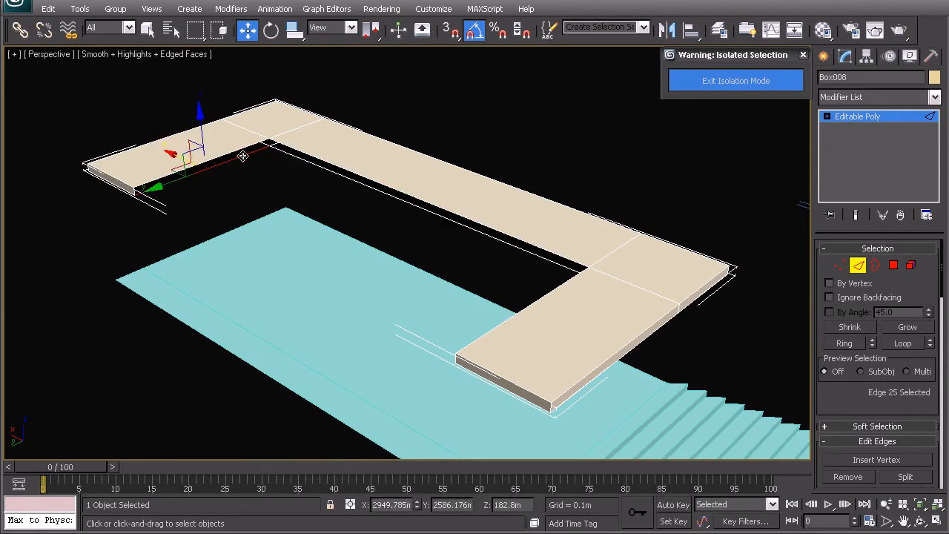
left_click(235, 156, "ctrl")
left_click_drag(834, 397, 842, 211)
left_click(831, 343)
- Bridge the upper and lower open edges on the inner side of the opposite arm
middle_click_drag(547, 292, 636, 296, "alt")
left_click(606, 195)
left_click(595, 181, "ctrl")
left_click(590, 176, "ctrl")
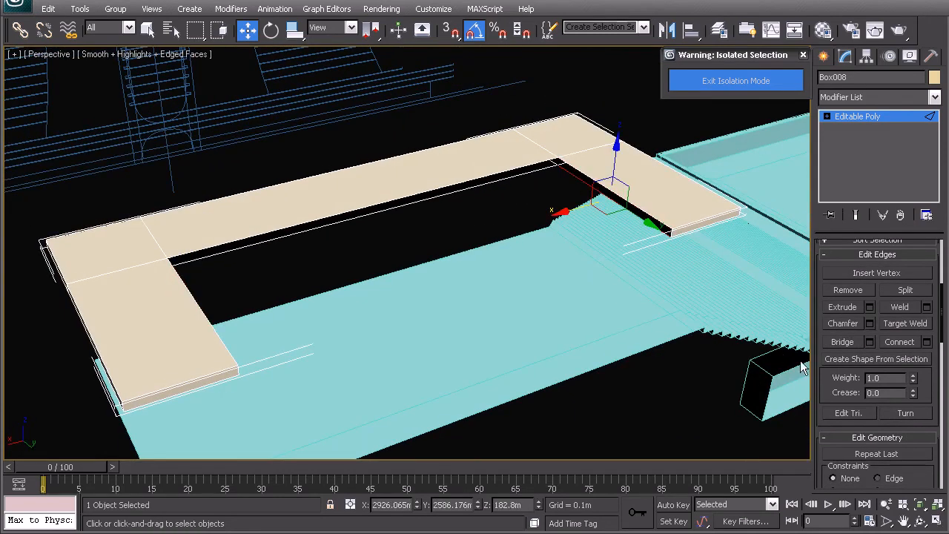
left_click(571, 167, "ctrl")
left_click(842, 341)
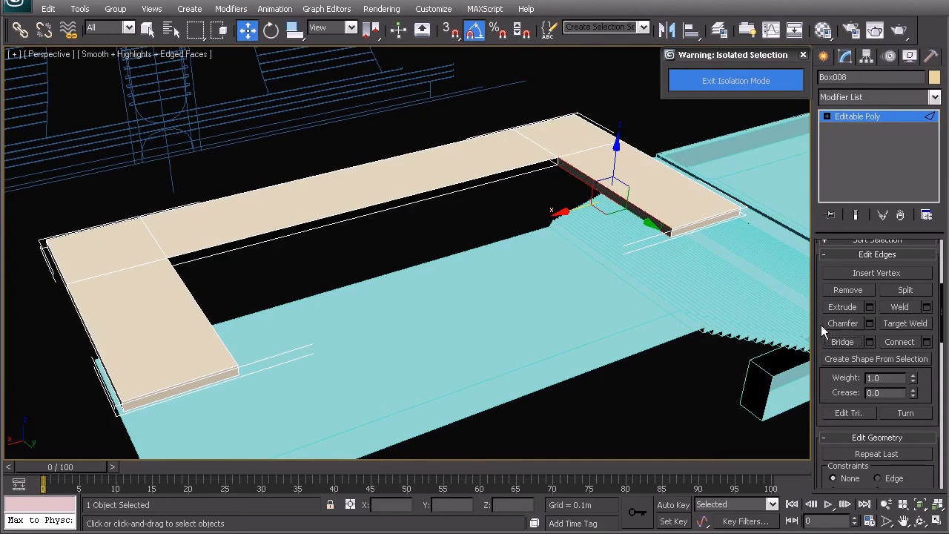
- Cap the remaining open border along the slab's long inner side and return to whole-object level
key("3")
left_click(442, 194)
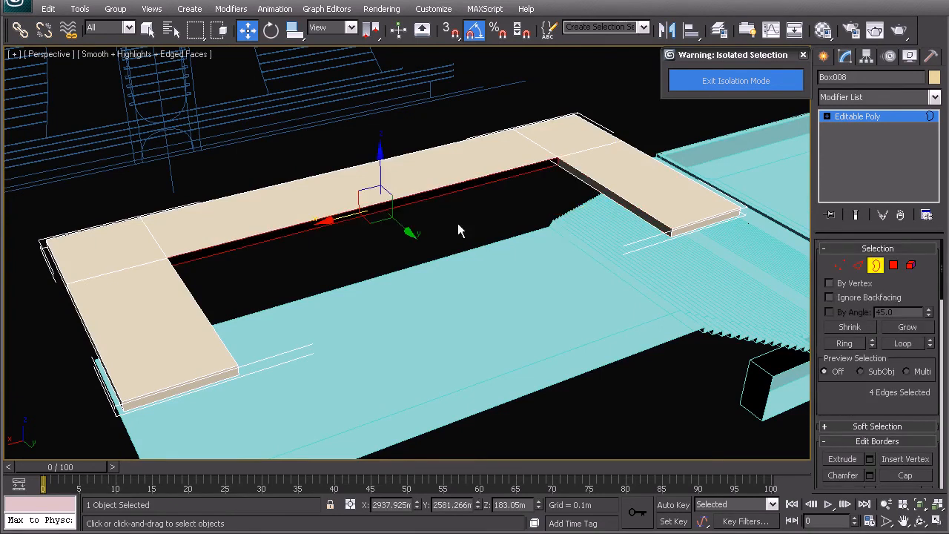
right_click(454, 222)
left_click(432, 262)
right_click(407, 242)
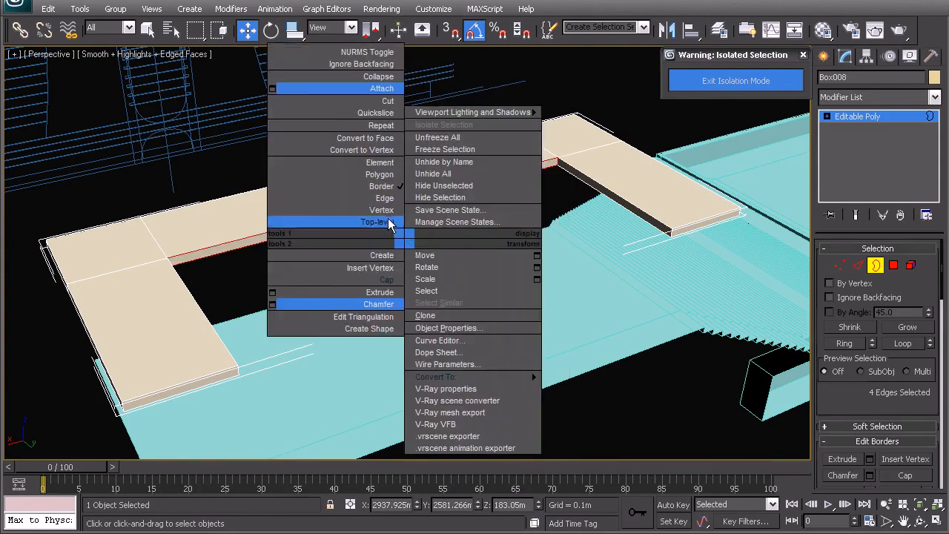
left_click(390, 223)
- Exit isolation mode with the U-shaped slab selected and frame it in the view
left_click(481, 220)
scroll(502, 259, "down", 3)
middle_click_drag(502, 259, 299, 262, "alt")
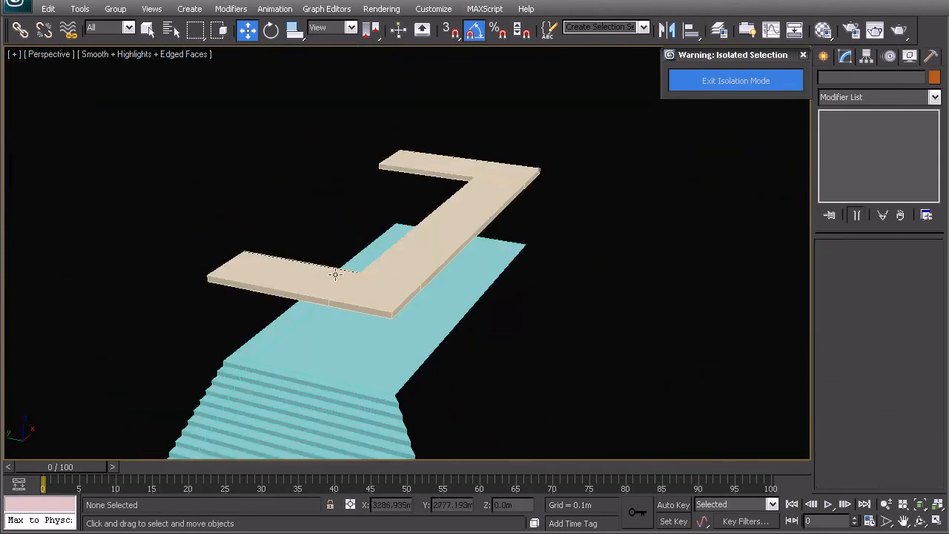
left_click(343, 289)
scroll(427, 338, "down", 4)
key("ctrl+z")
middle_click_drag(427, 336, 413, 183, "alt")
left_click(743, 88)
key("z")
- Examine the U-shaped slab's placement over the landing against the towers and stepped planes
middle_click_drag(375, 301, 361, 304, "alt")
middle_click_drag(315, 338, 465, 221)
scroll(466, 221, "down", 3)
middle_click_drag(111, 359, 284, 238)
scroll(305, 253, "down", 3)
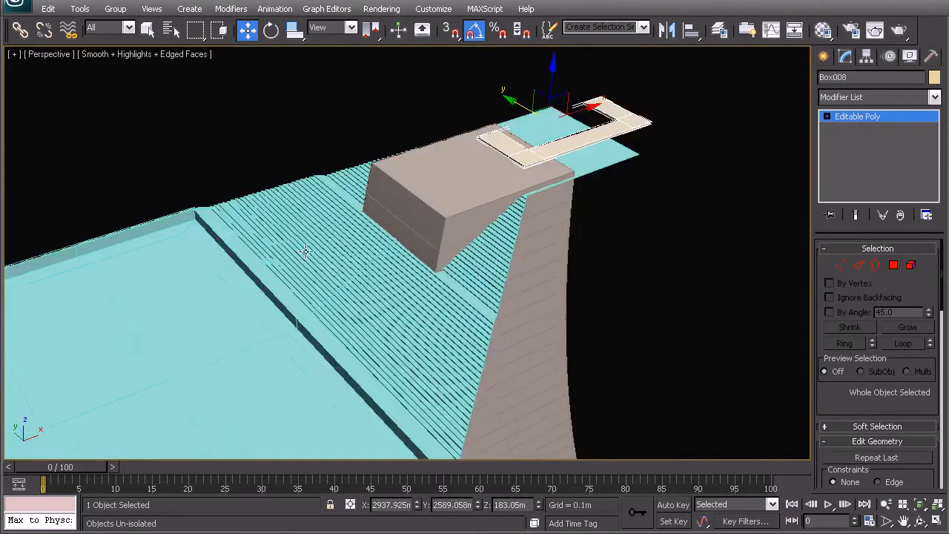
middle_click_drag(156, 321, 321, 212)
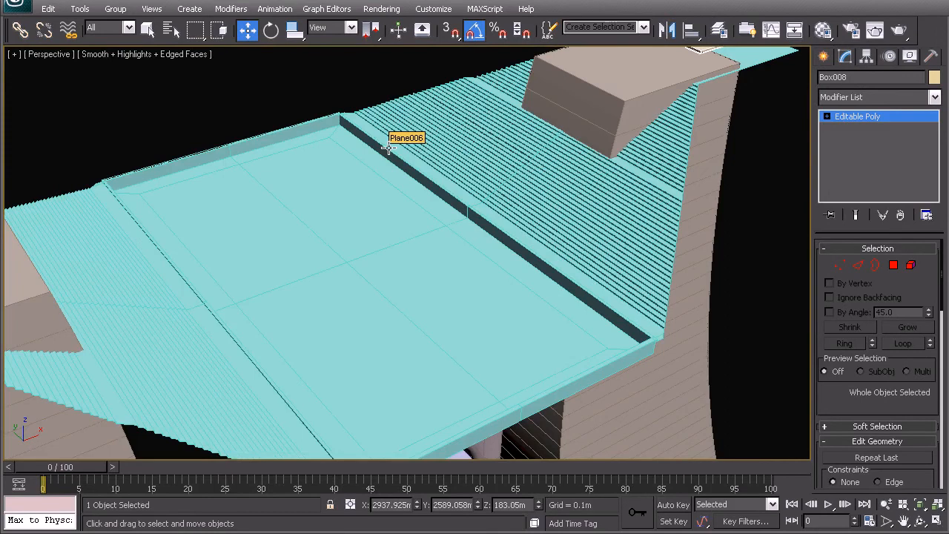
key("z")
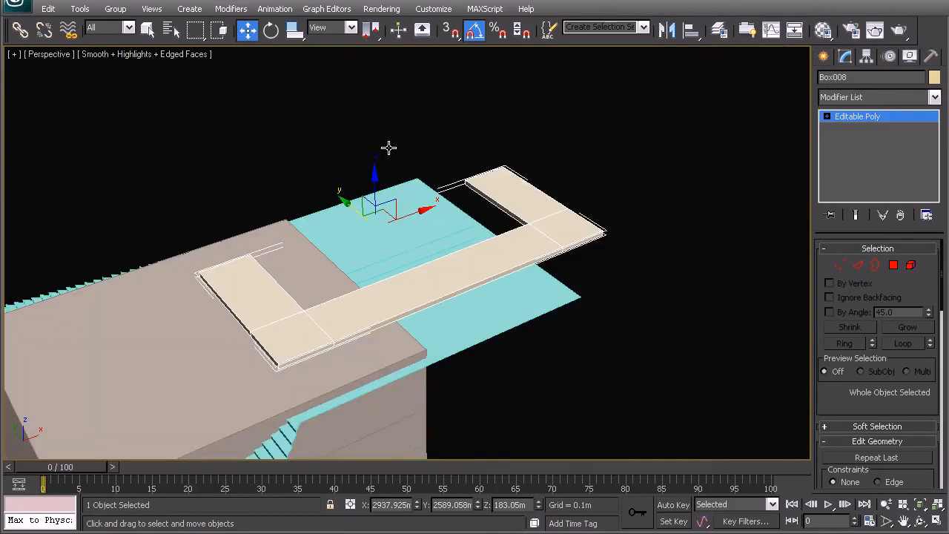
middle_click_drag(350, 220, 410, 189)
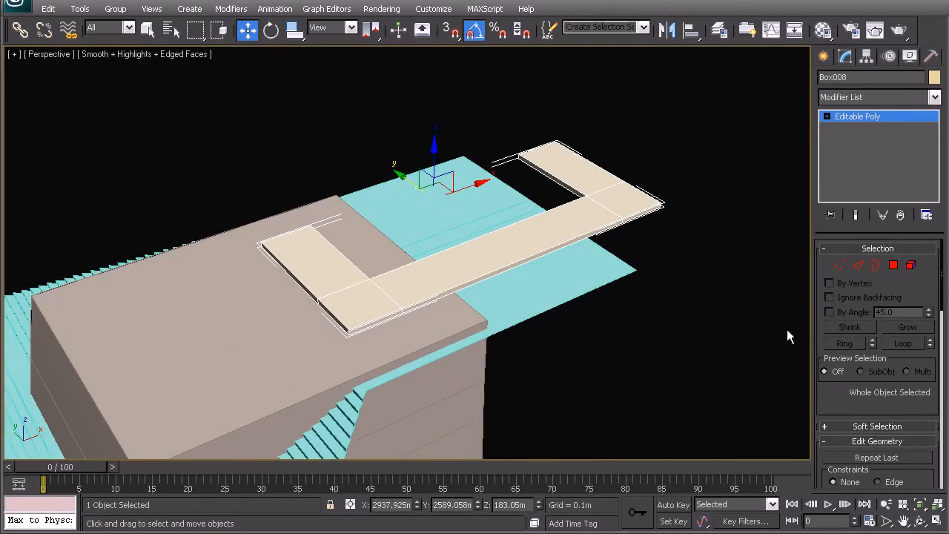
- Enable the working pivot and mirror the U-shaped slab across Y as an instance to complete the rectangular frame
left_click(866, 57)
left_click(877, 376)
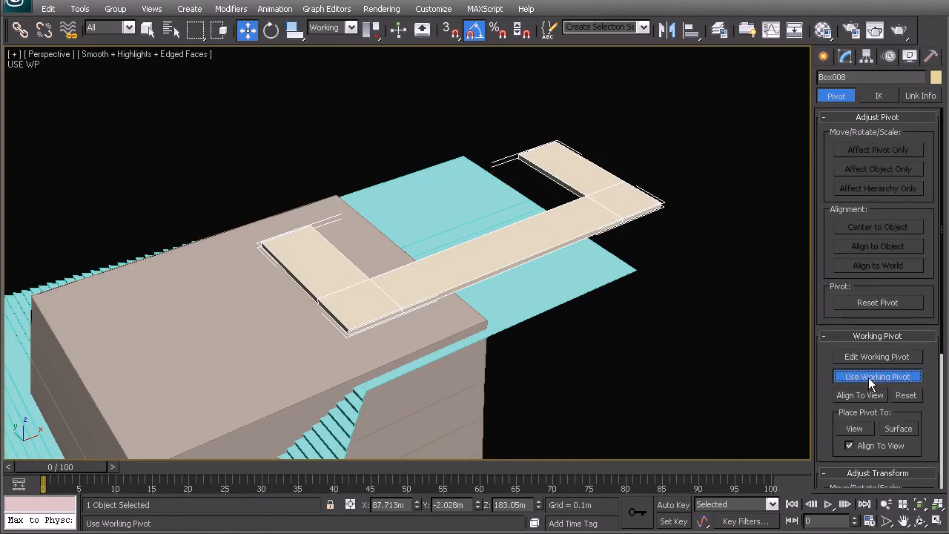
left_click(665, 31)
left_click(447, 192)
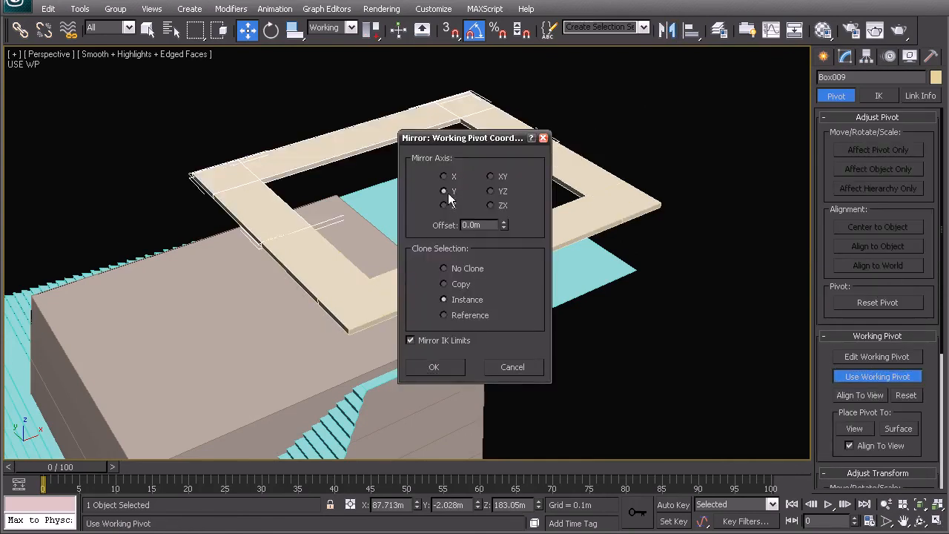
left_click(447, 366)
- Mirror the new frame half across X as an instance over the opposite tower
scroll(395, 354, "down", 6)
middle_click_drag(400, 319, 596, 259)
left_click(668, 31)
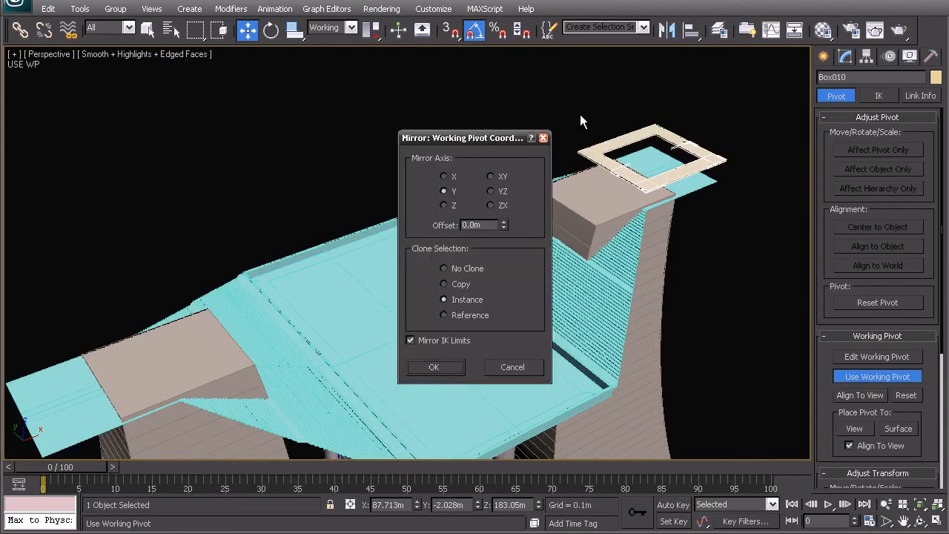
left_click(443, 176)
left_click(434, 367)
- Mirror the original U-shaped slab across X as an instance and turn off the working pivot
left_click(717, 158)
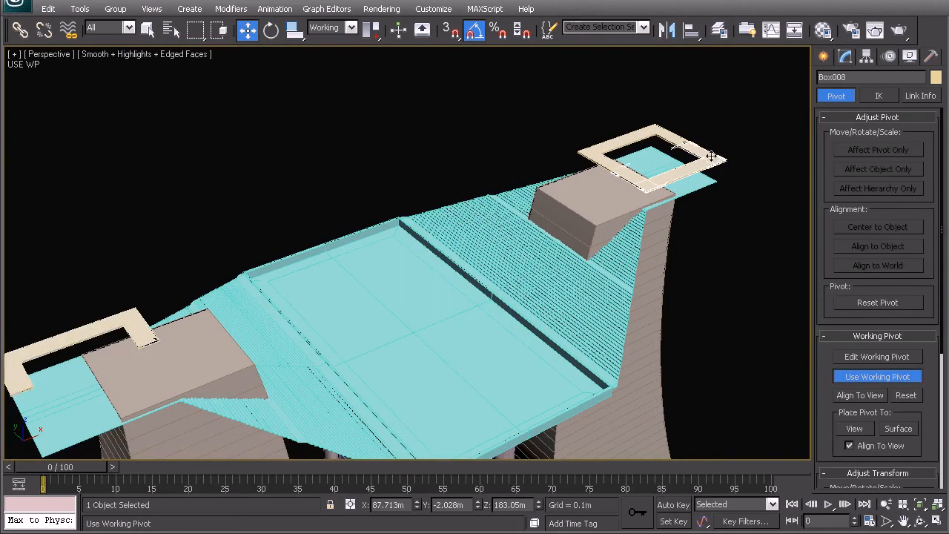
left_click(666, 30)
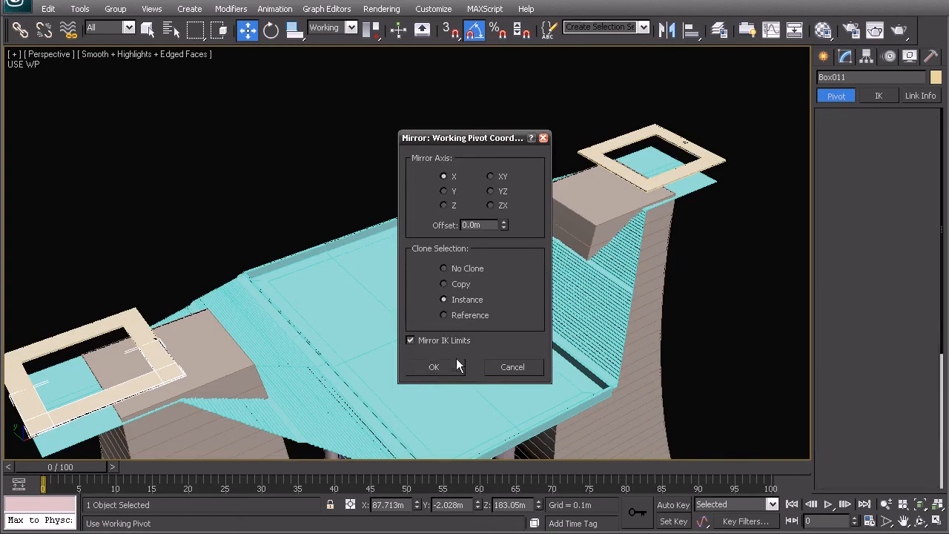
left_click(433, 365)
middle_click_drag(656, 306, 645, 233)
left_click(892, 382)
- Examine both roof frames above the towers and the stepped decks, with nothing selected
middle_click_drag(597, 296, 589, 234)
middle_click_drag(446, 315, 385, 337, "alt")
middle_click_drag(93, 257, 380, 247, "alt")
mouse_move(435, 262)
middle_mouse_down("alt")
mouse_move(450, 271)
mouse_move(334, 275)
mouse_move(424, 273)
middle_mouse_up("alt")
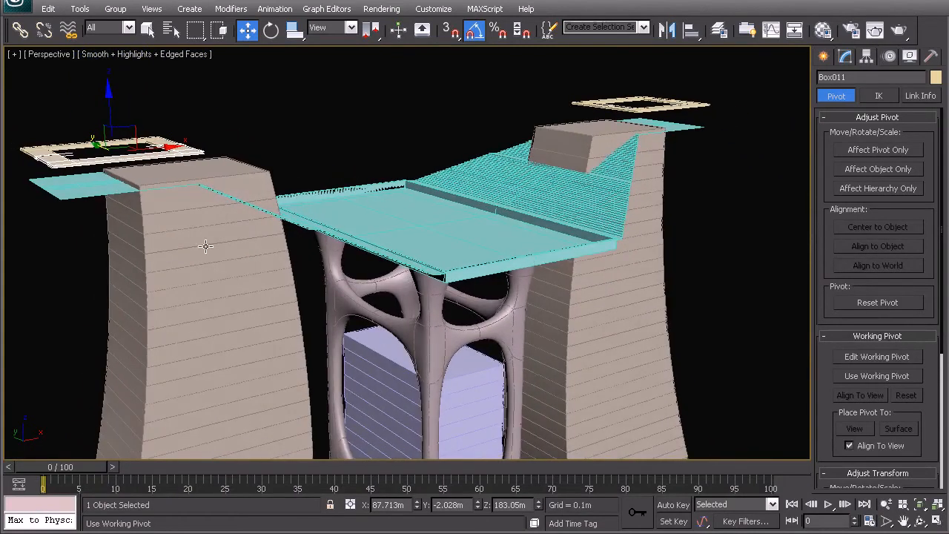
left_click(368, 134)
scroll(445, 280, "up", 10)
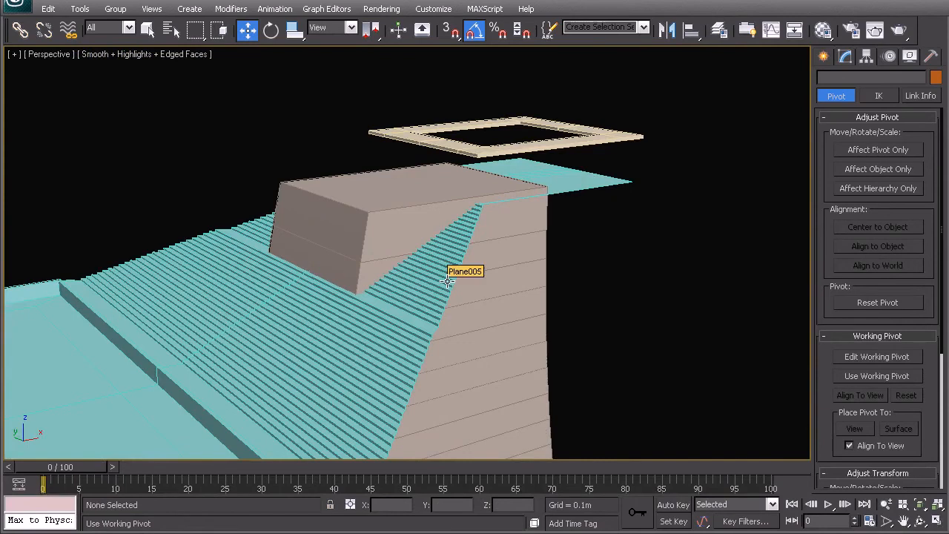
middle_click_drag(513, 237, 495, 248, "alt")
scroll(476, 248, "down", 5)
middle_click_drag(373, 351, 438, 286)
scroll(409, 261, "up", 2)
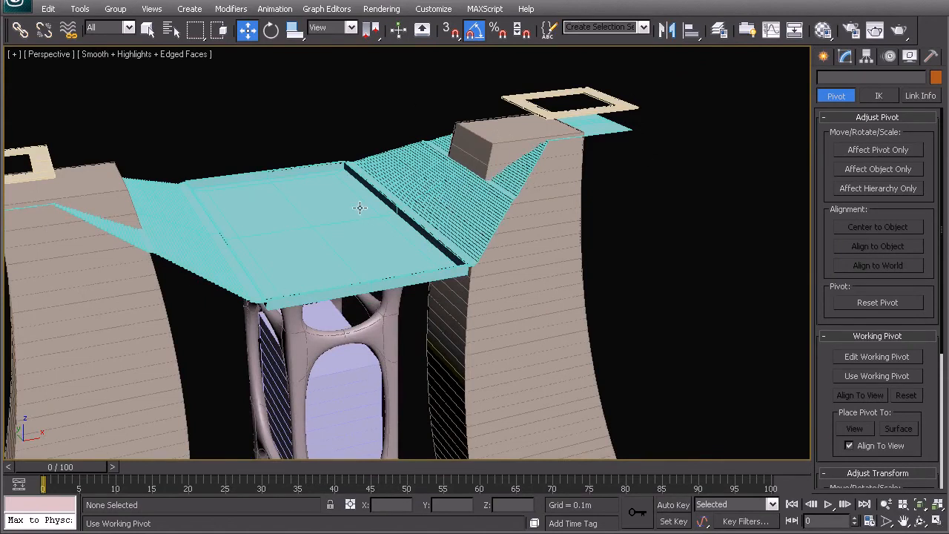
middle_click_drag(352, 215, 289, 260)
scroll(407, 262, "up", 4)
middle_click_drag(484, 202, 431, 255)
scroll(423, 262, "down", 5)
- Compare the modelled towers, decks and roof frames with the reference elevation outlines
middle_click_drag(485, 316, 315, 150)
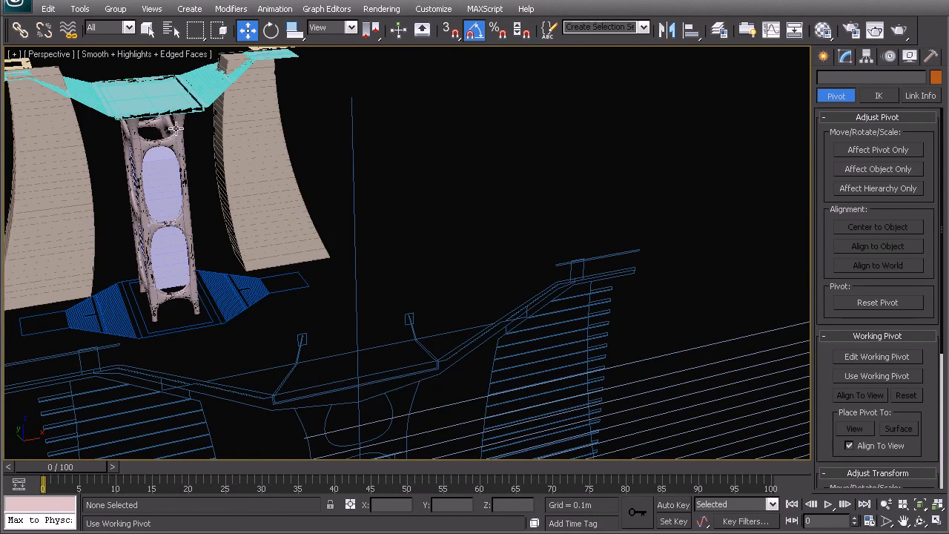
middle_click_drag(303, 166, 327, 199)
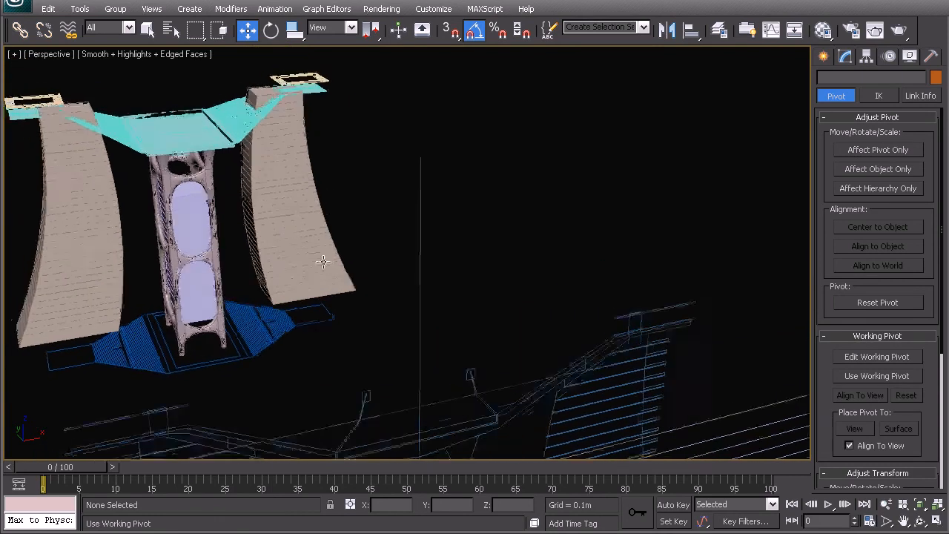
middle_click_drag(319, 265, 338, 261, "alt")
middle_click_drag(570, 285, 545, 268)
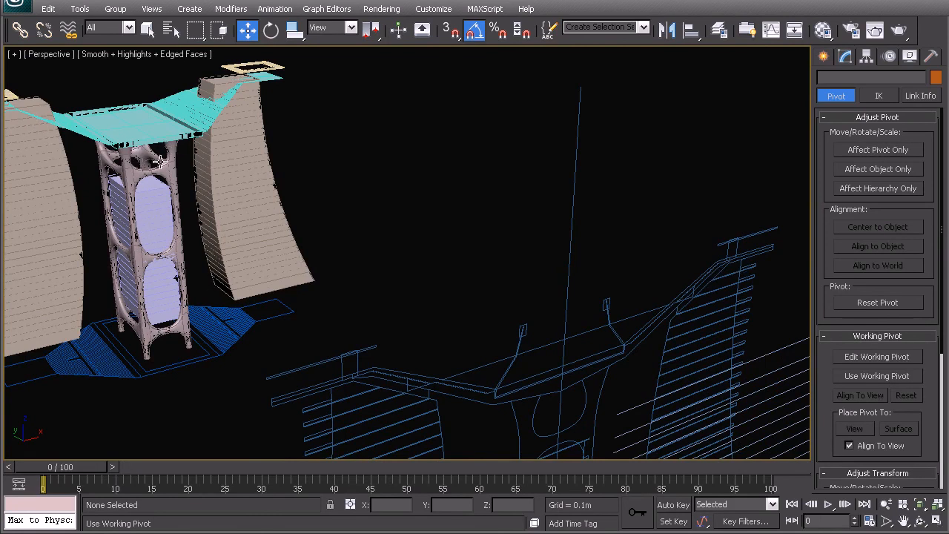
middle_click_drag(243, 163, 360, 275)
scroll(297, 242, "up", 5)
middle_click_drag(269, 238, 680, 254)
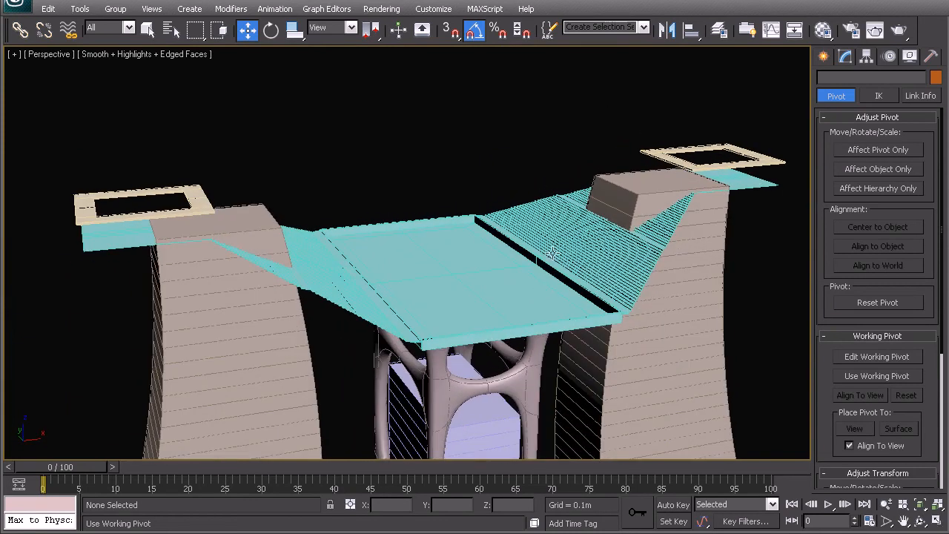
middle_click_drag(725, 112, 603, 129, "alt")
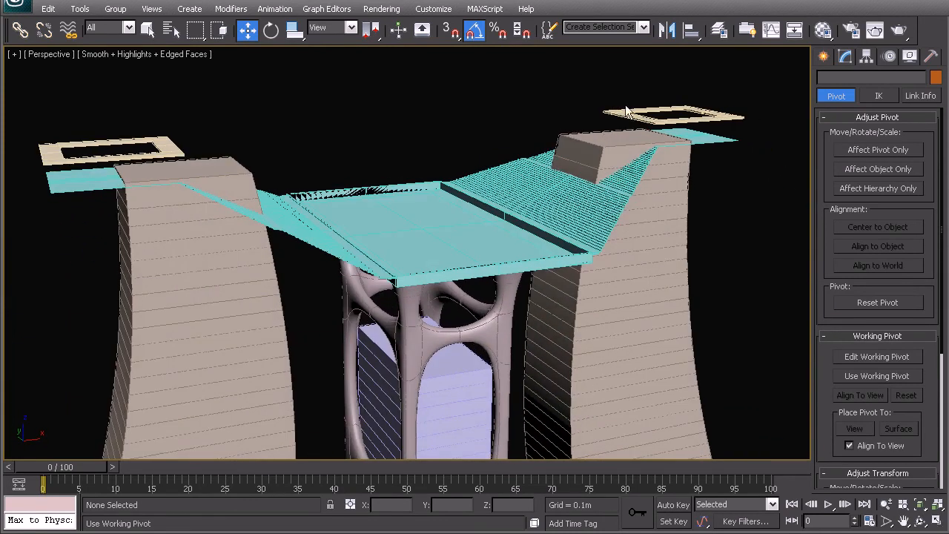
middle_click_drag(140, 186, 510, 263, "alt")
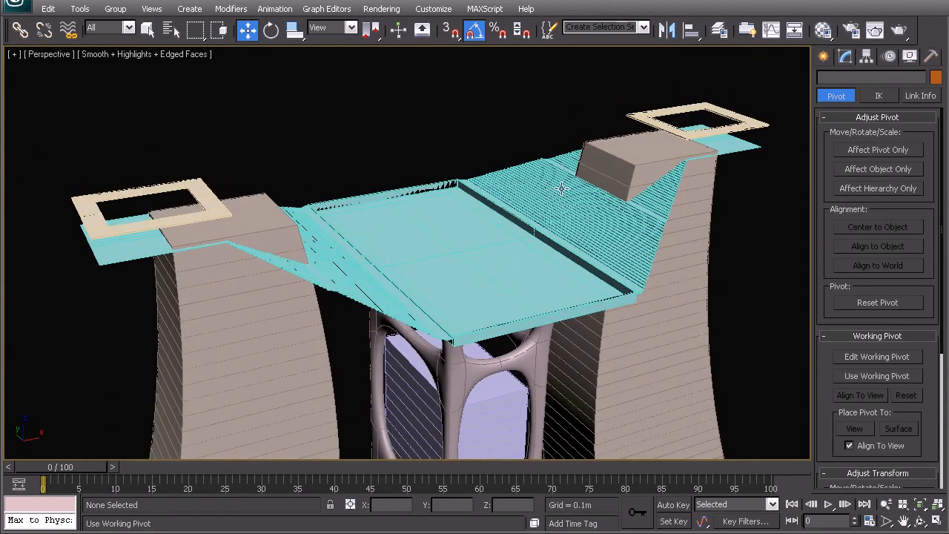